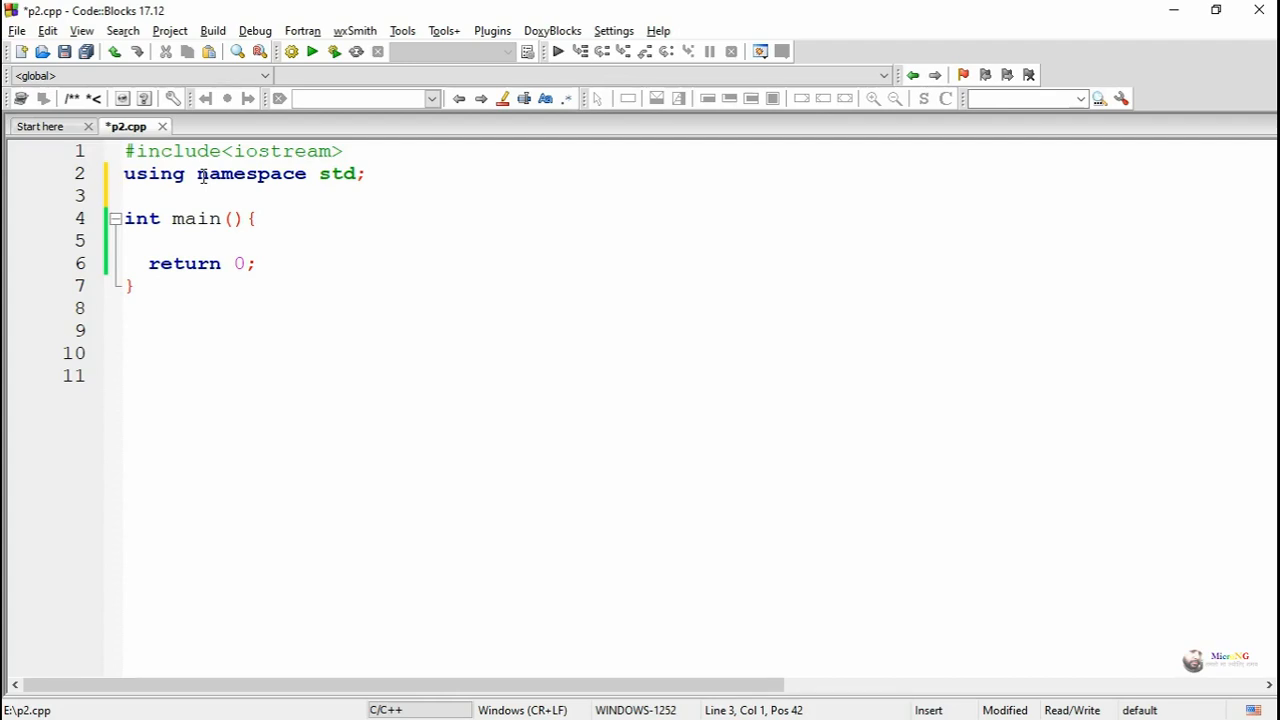
text(class )
text(Circle1)
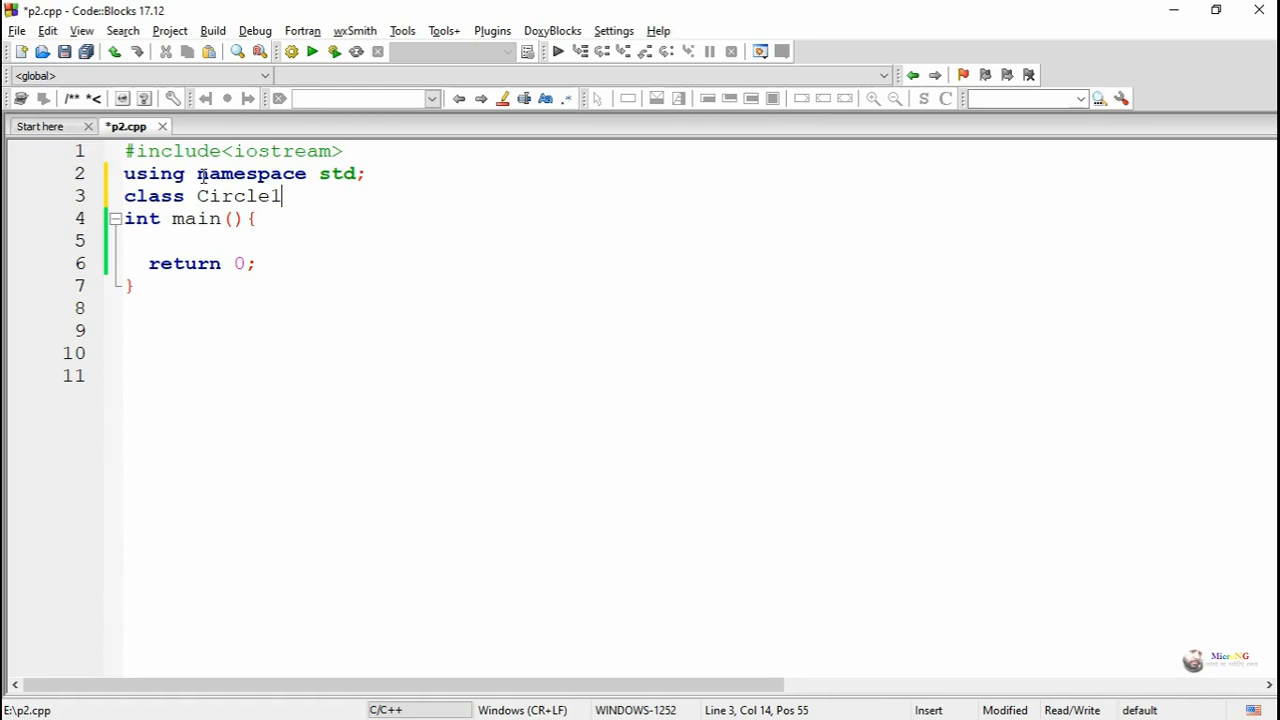
text({)
Write class Circle1 with private int radius, a public: section and a void setRadius() header.
key(Return)
key(Return)
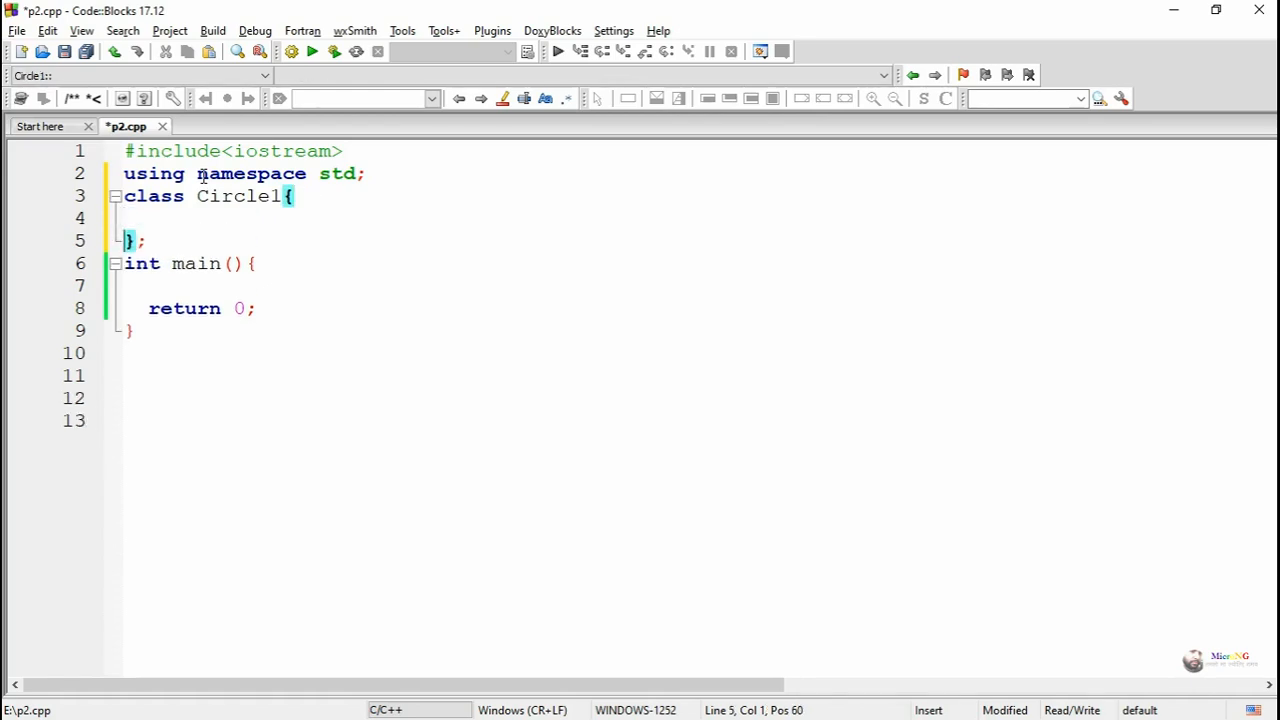
key(Up)
text(in)
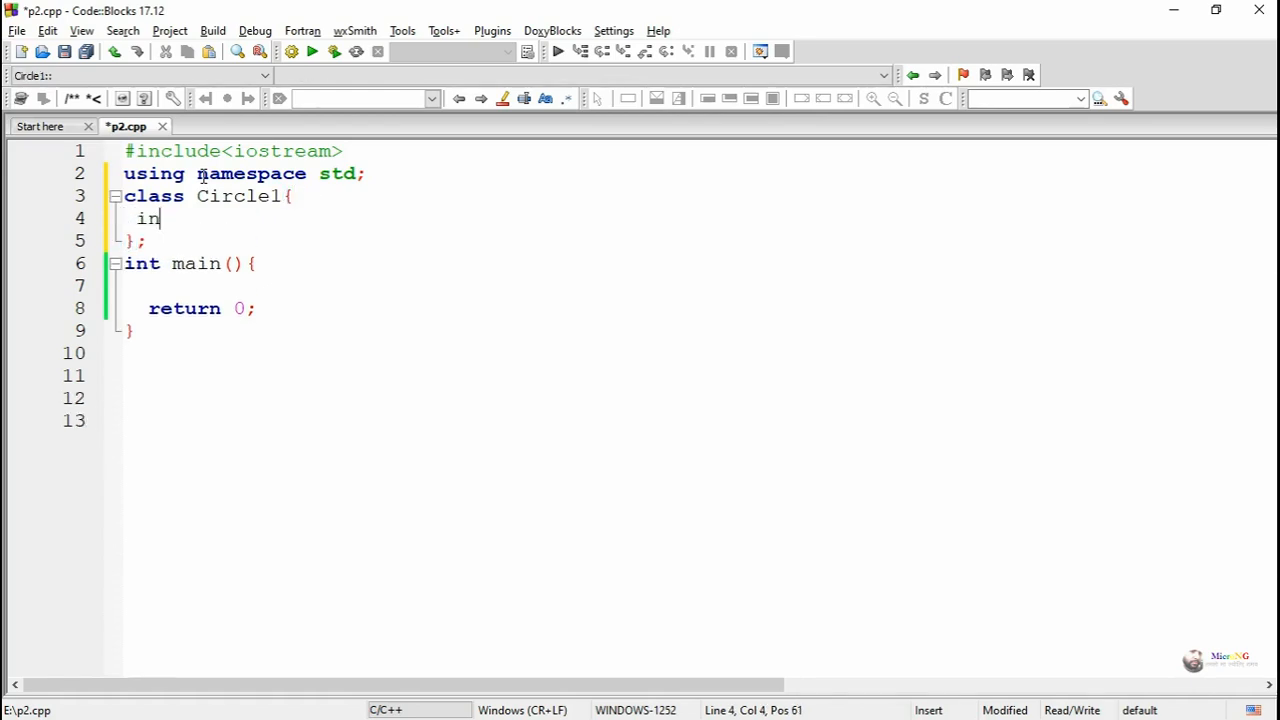
text(t rad)
text(ius;)
key(Return)
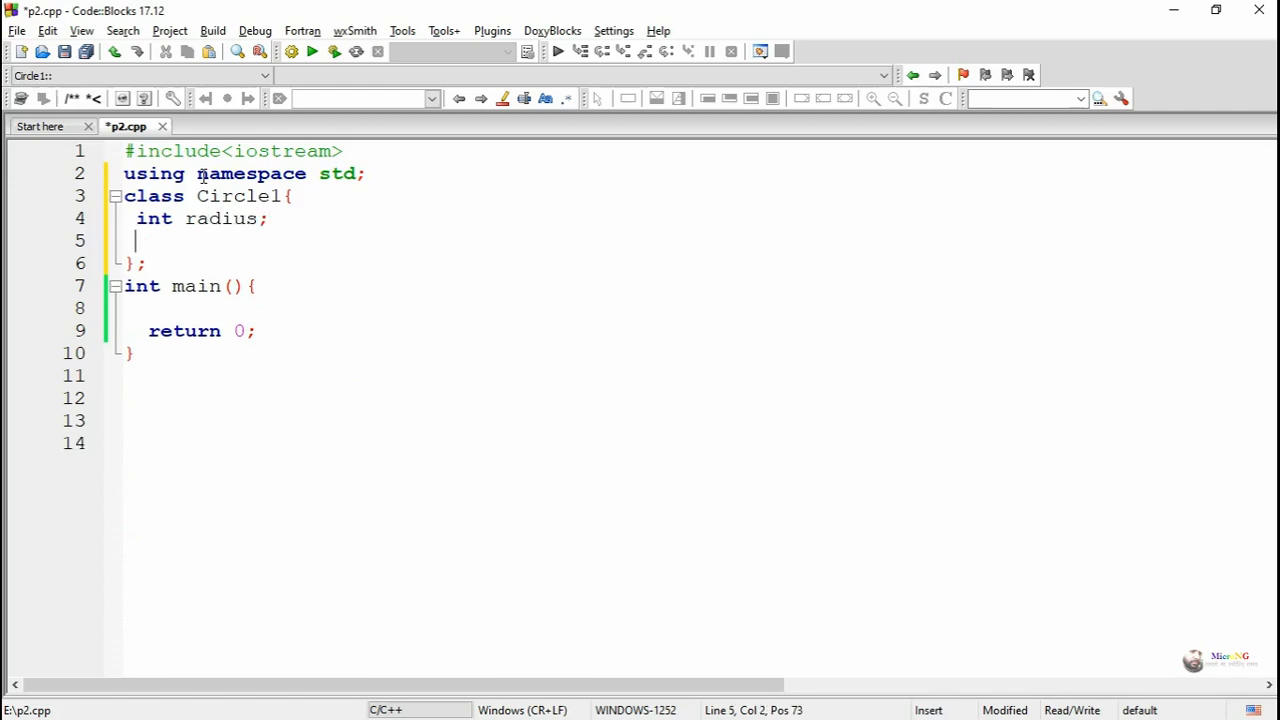
key(BackSpace)
text(public)
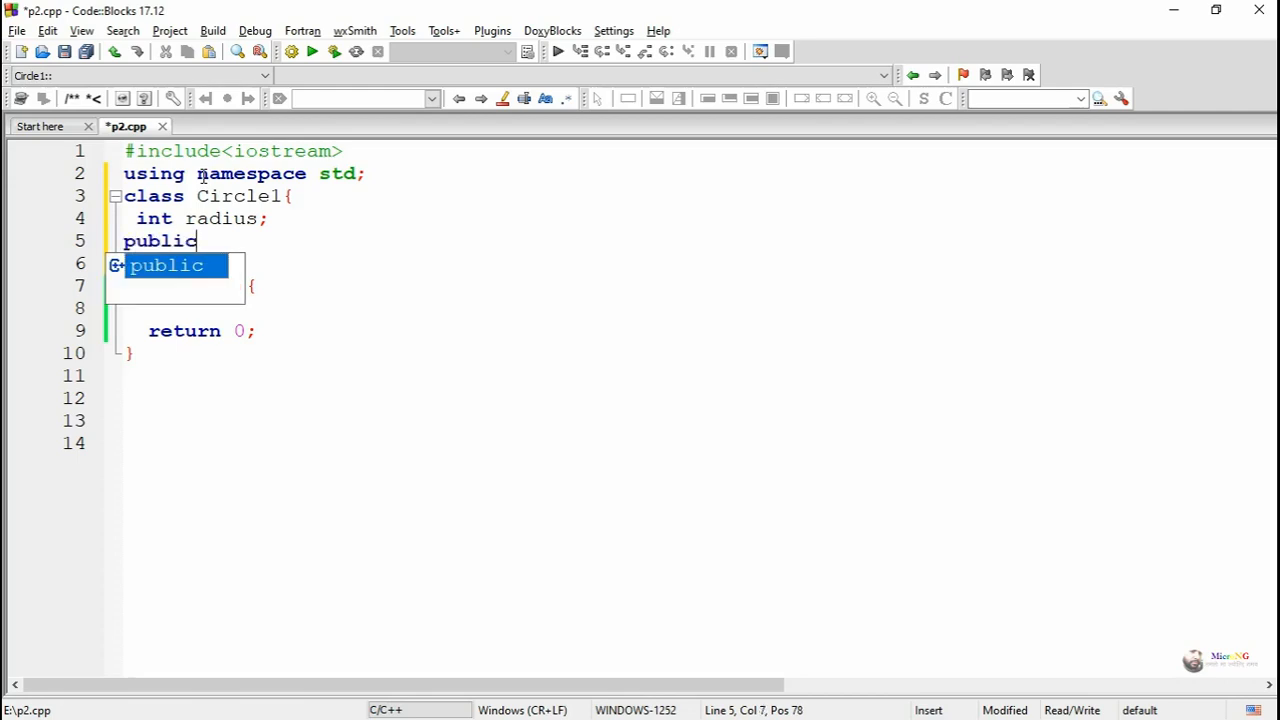
text(:)
key(Return)
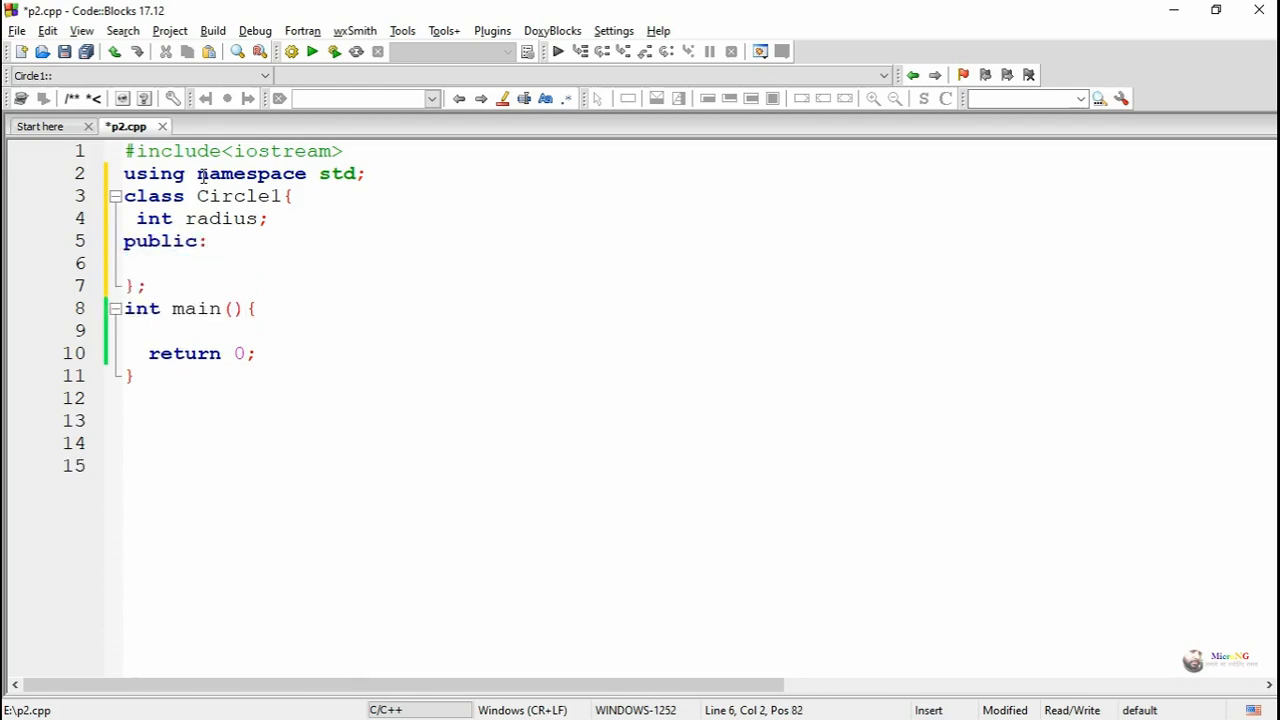
text(void se)
text(tRa)
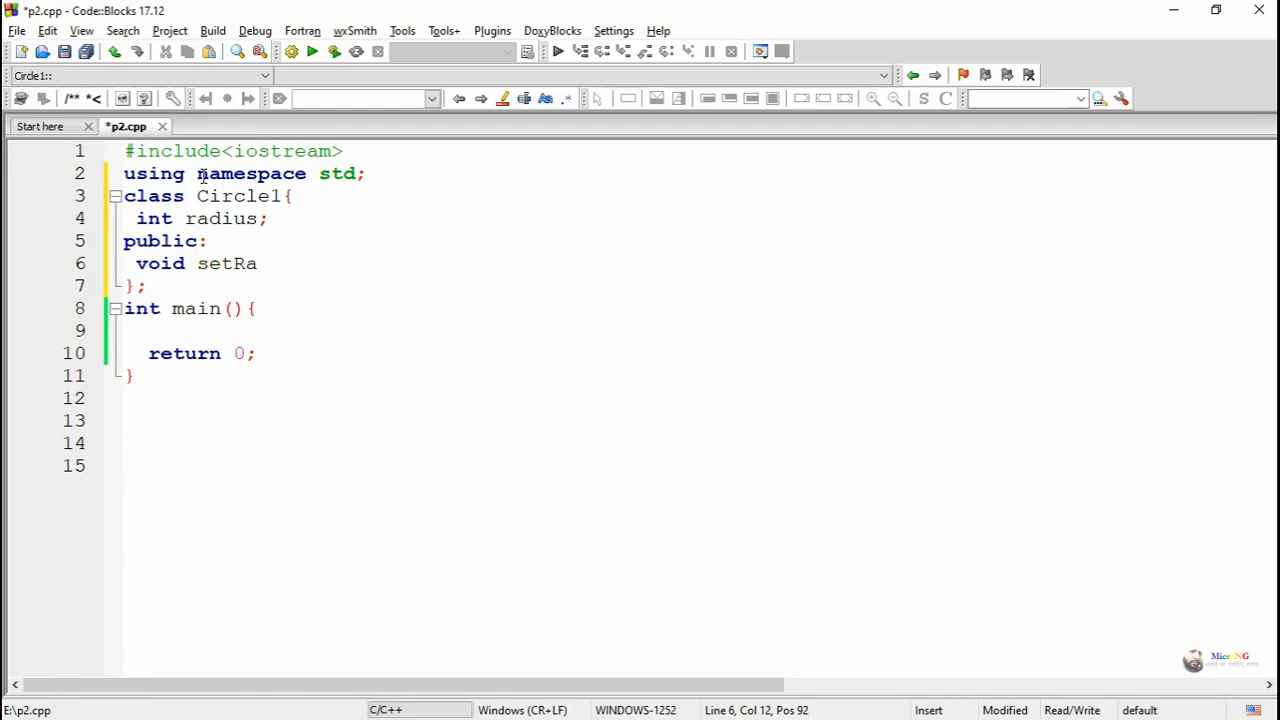
text(dius()
key(Right)
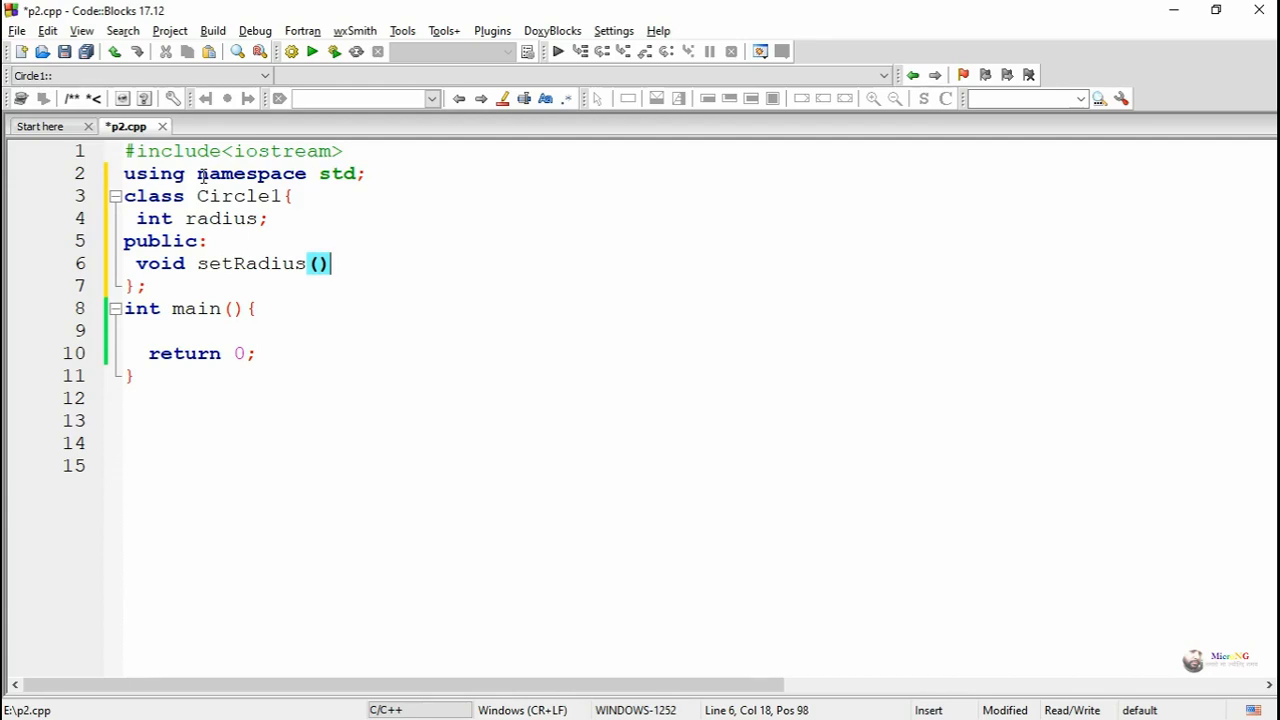
text({)
Fill setRadius with cout<<"Enter radius : "; and cin>>radius;, then leave a blank line after it.
key(Return)
key(Return)
key(Up)
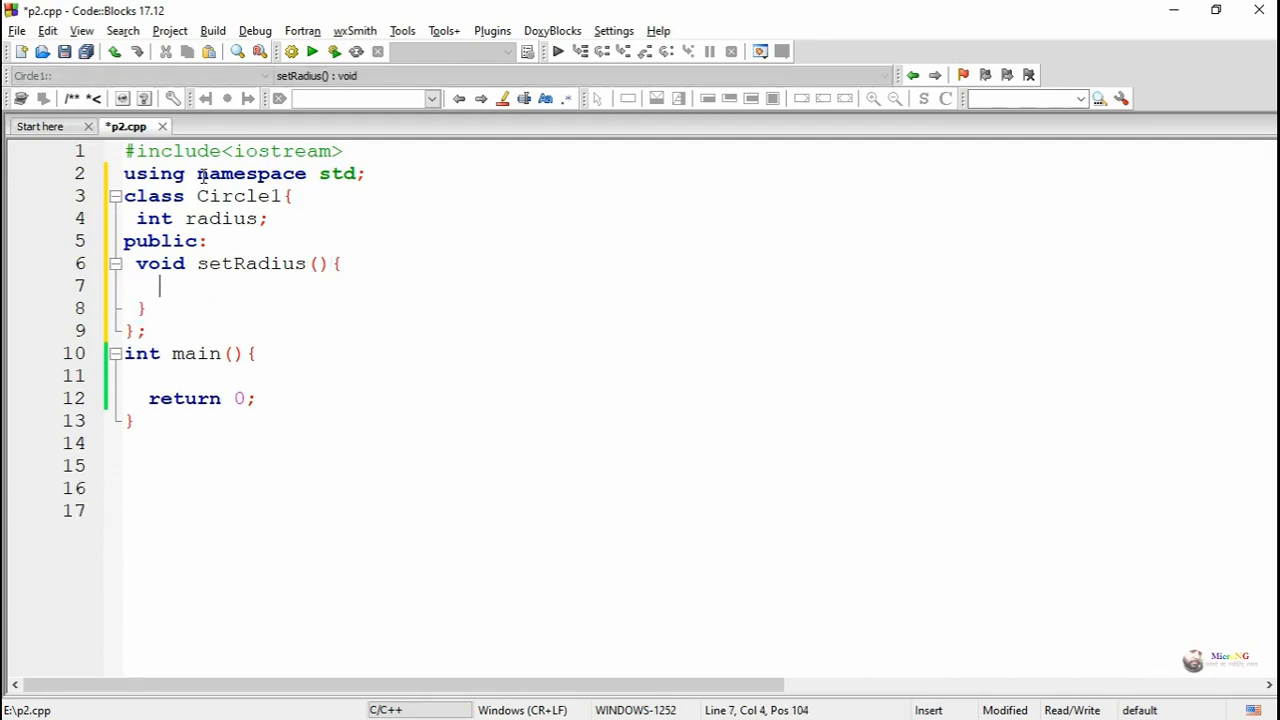
key(space)
key(space)
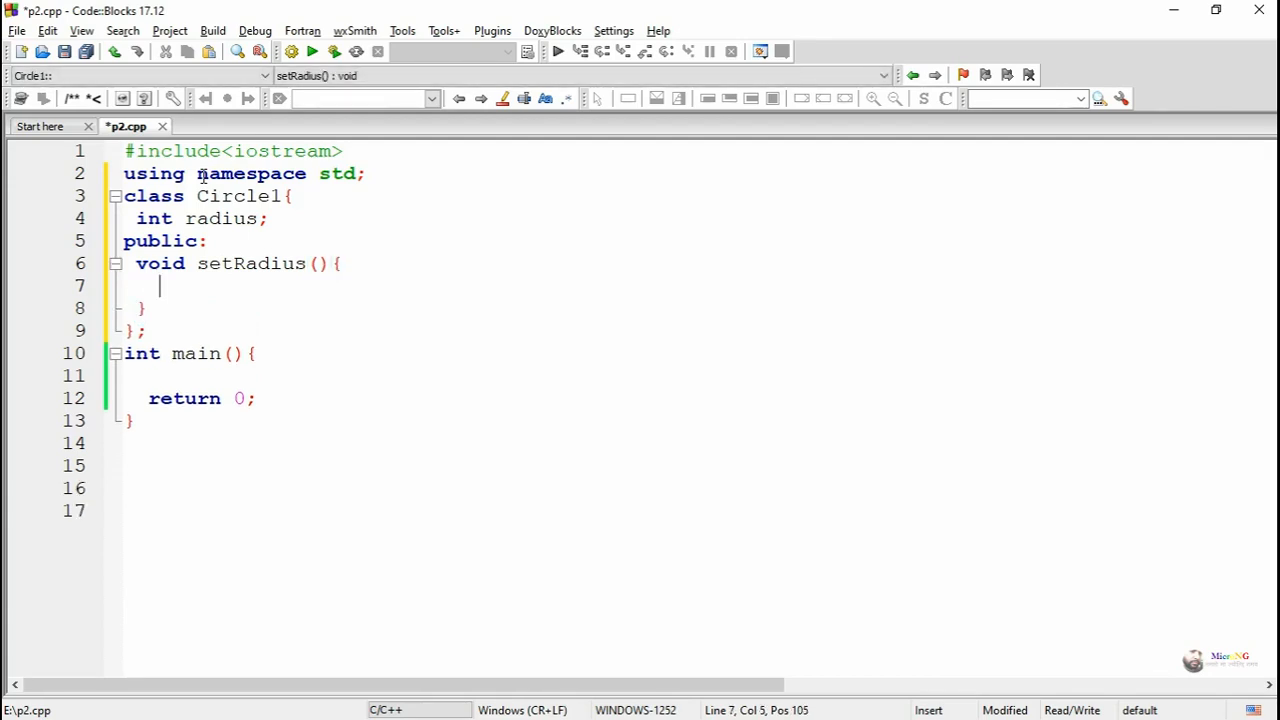
text(cout<<")
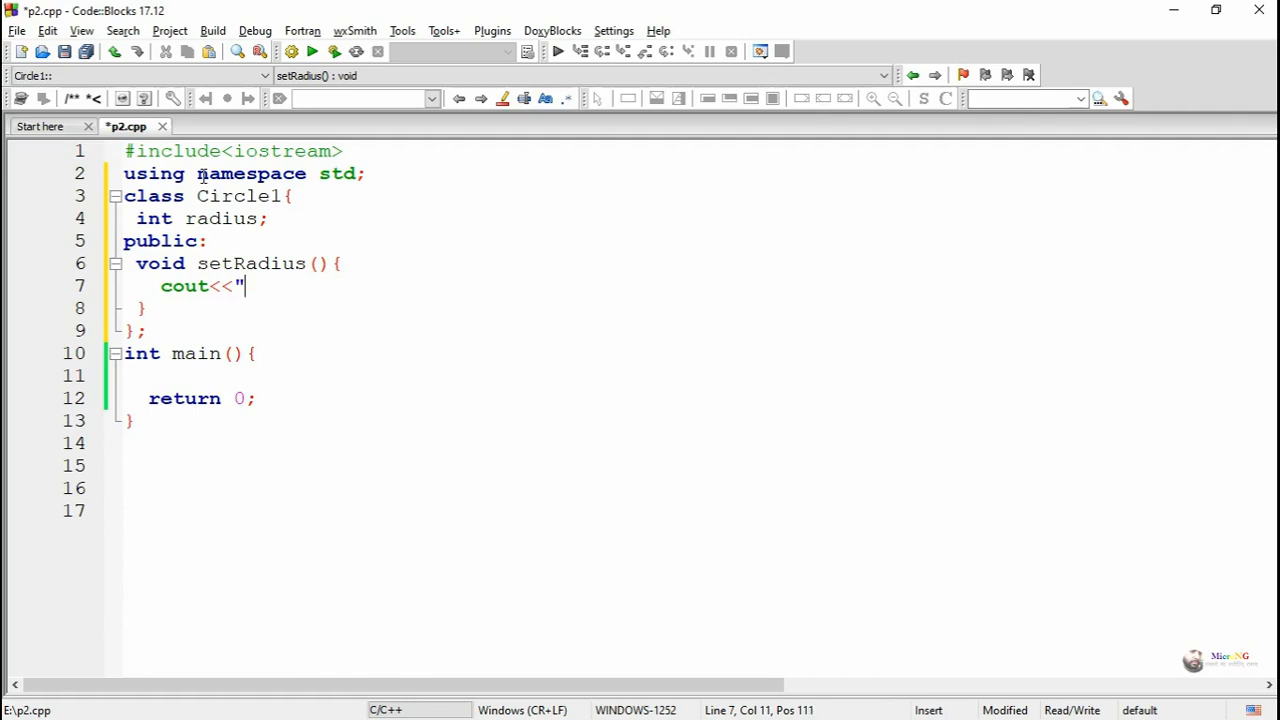
text(Enter )
text(radius )
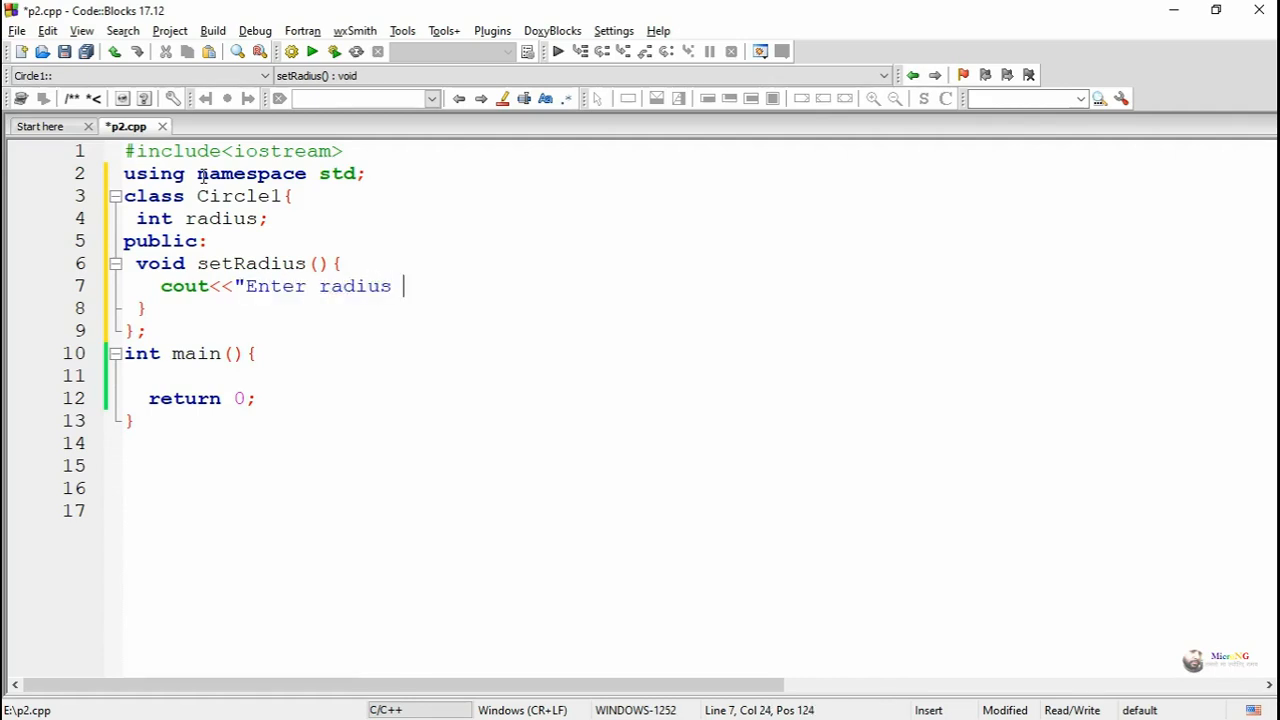
text(: ";)
key(Return)
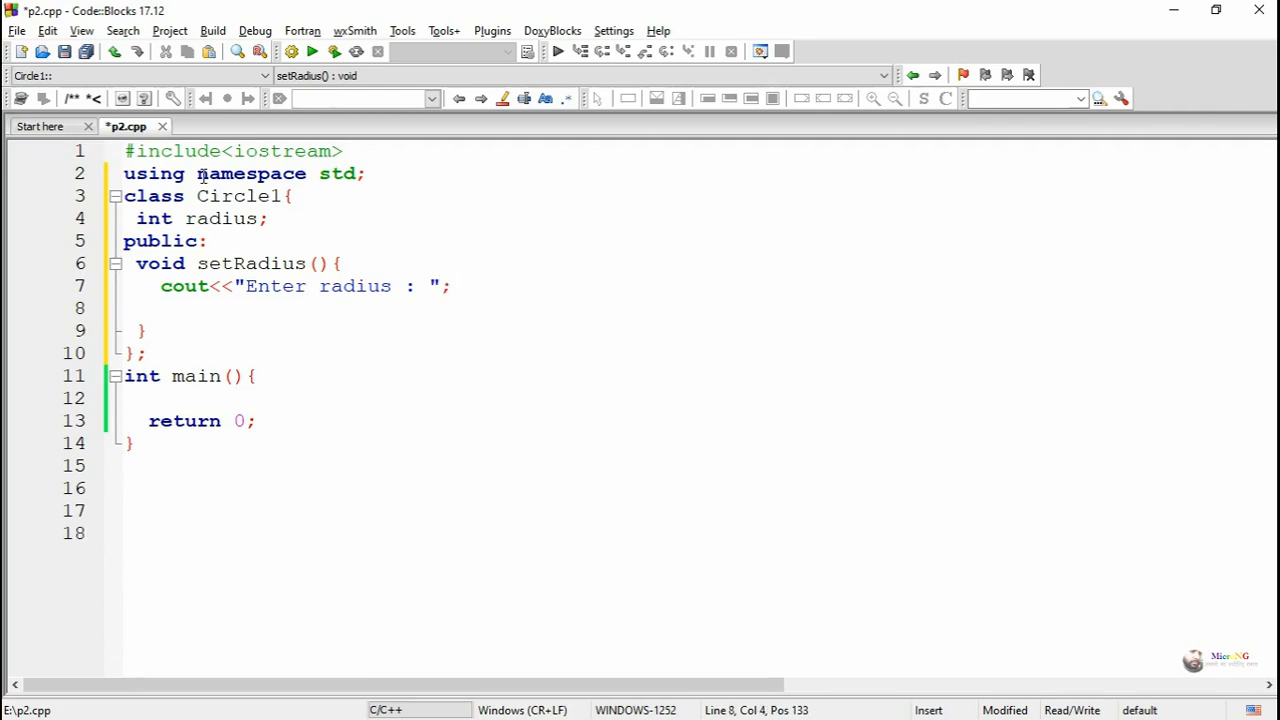
text(cin>>)
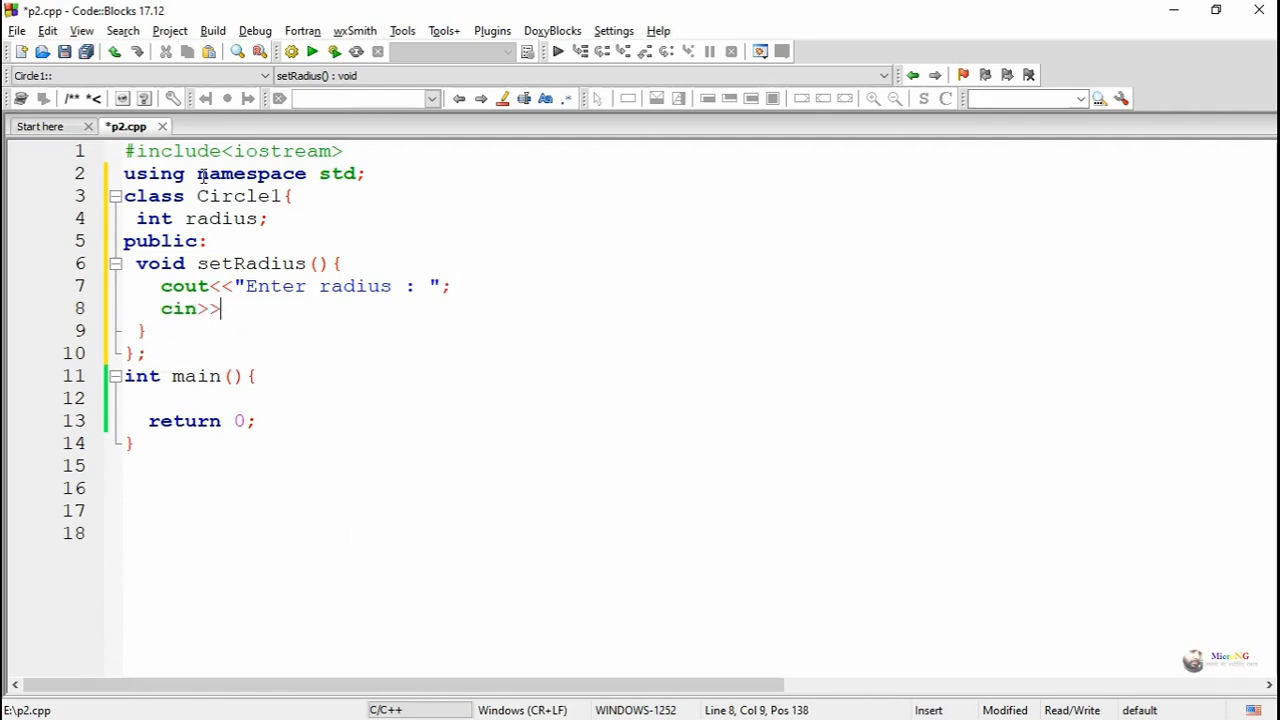
text(radius)
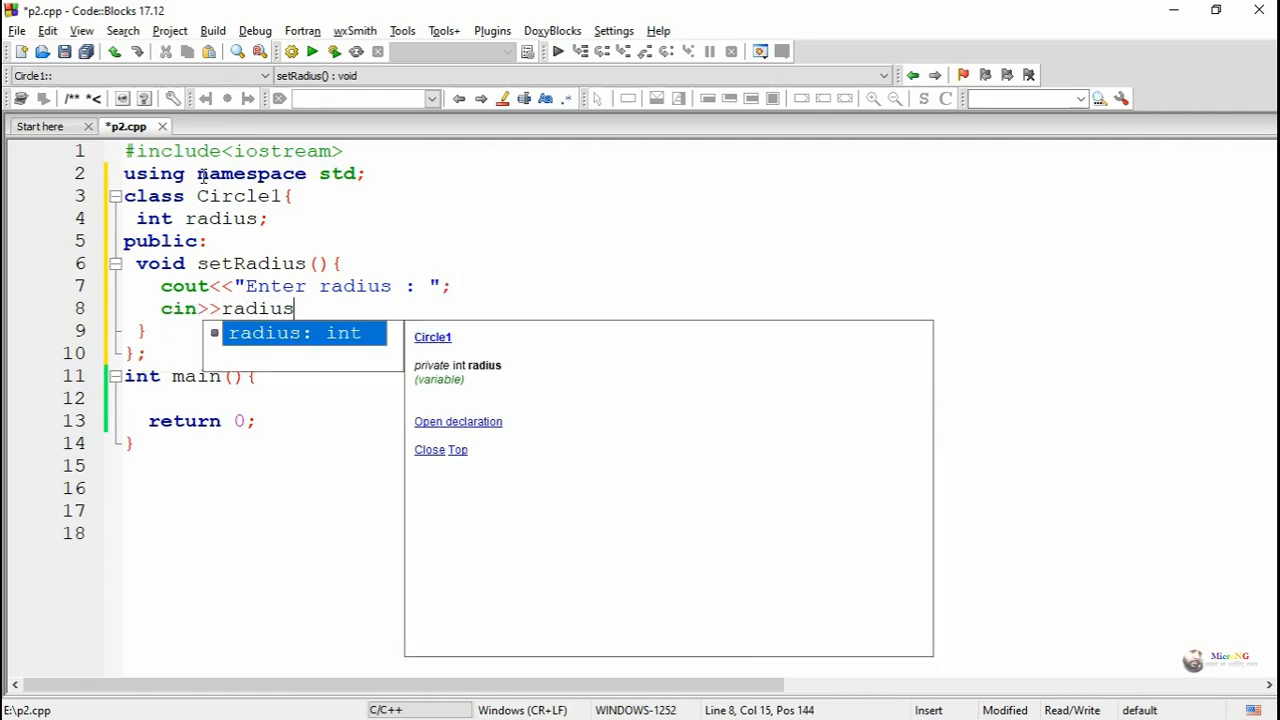
text(;)
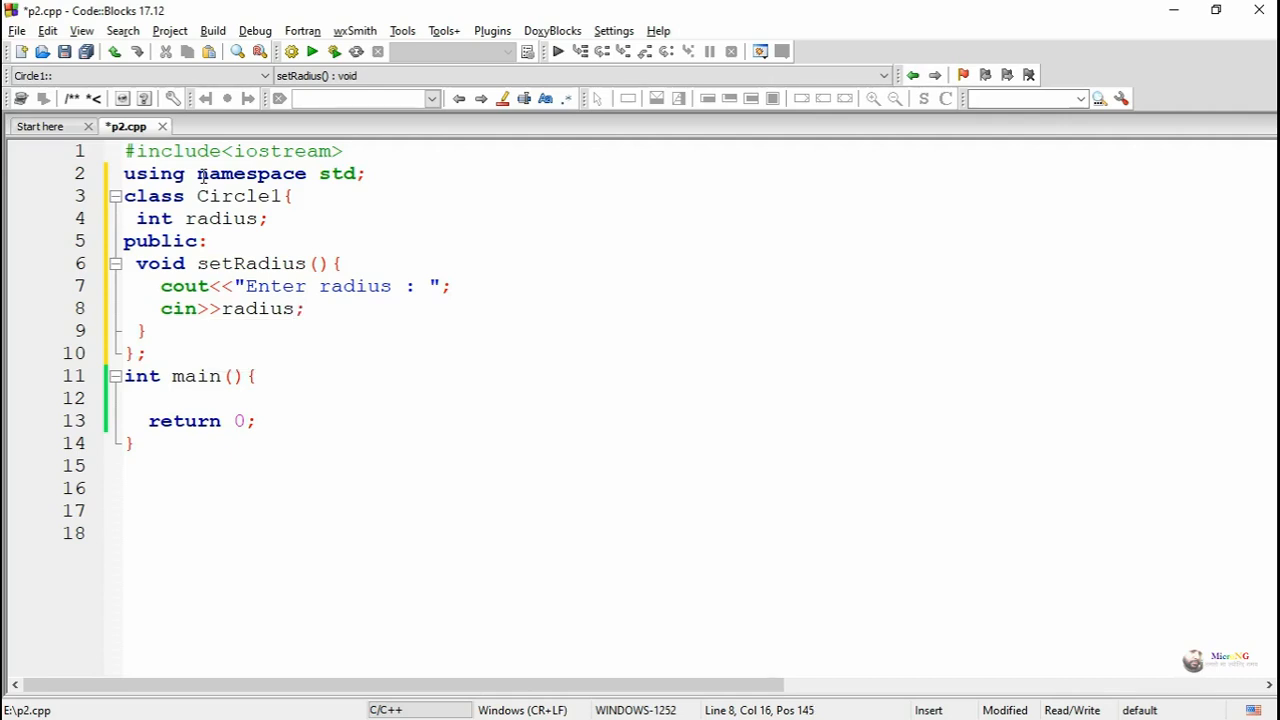
key(Down)
key(Down)
key(Up)
key(Left)
key(Left)
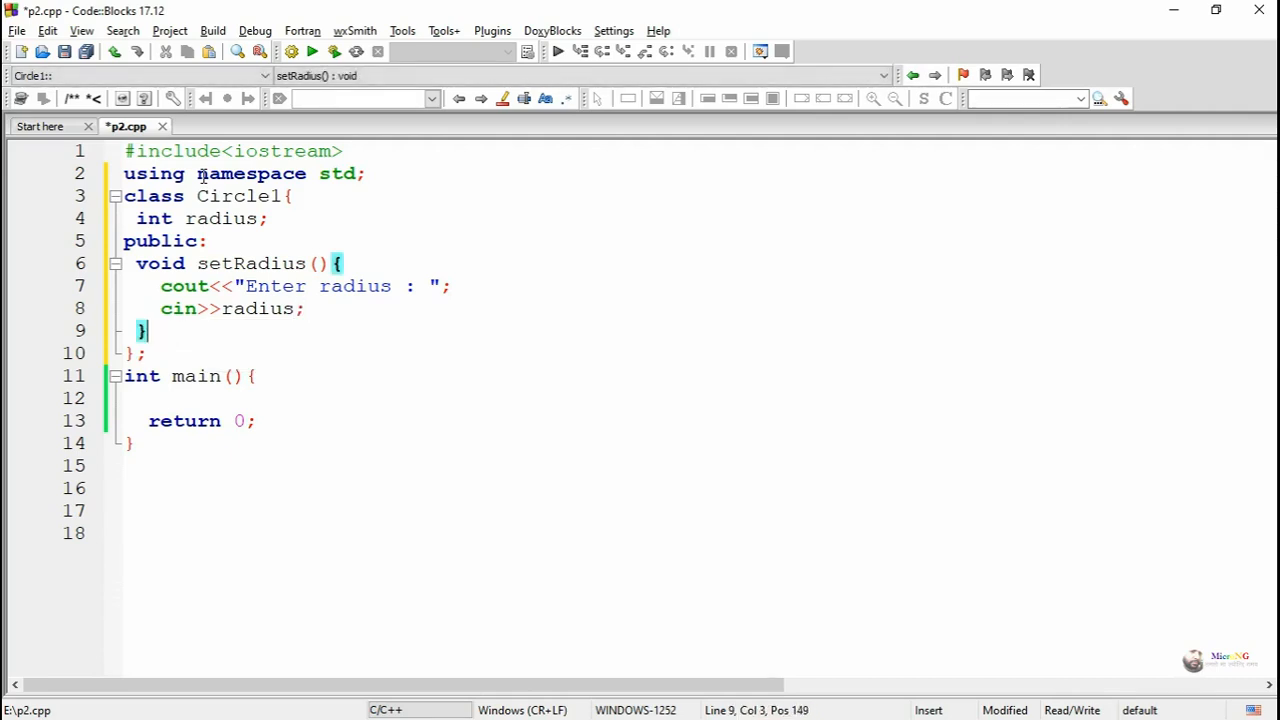
key(Return)
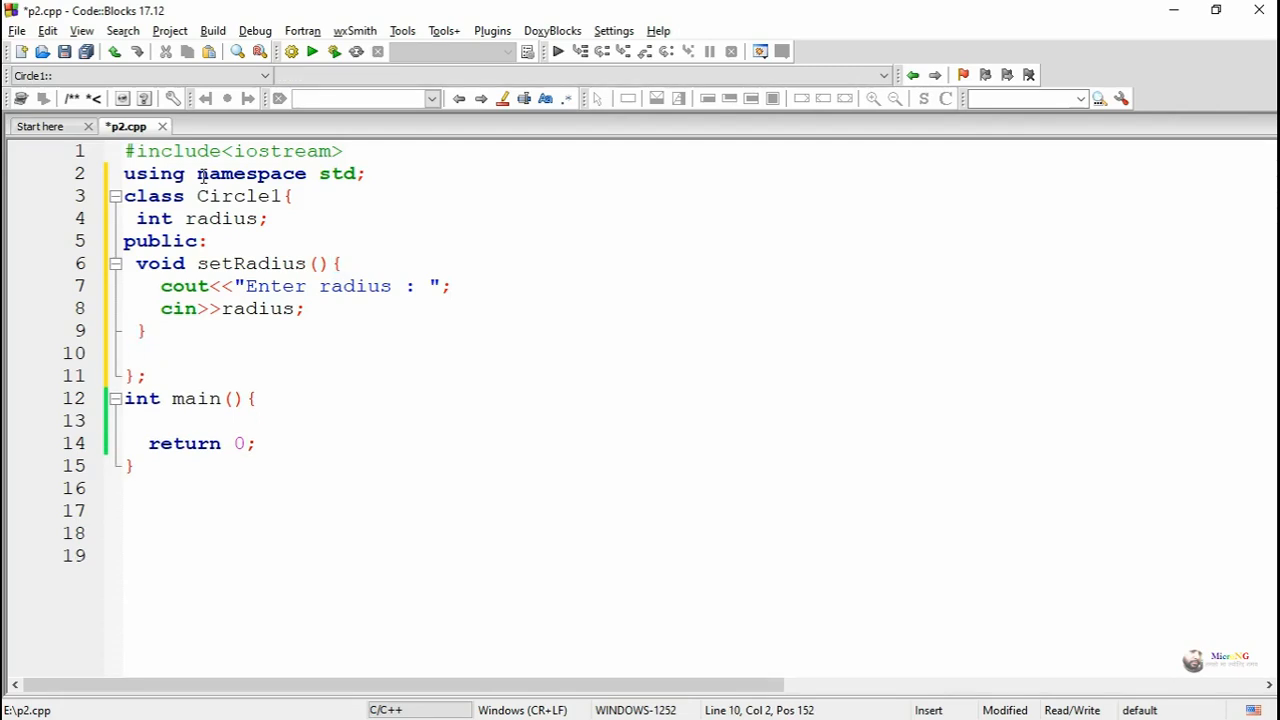
text(int get)
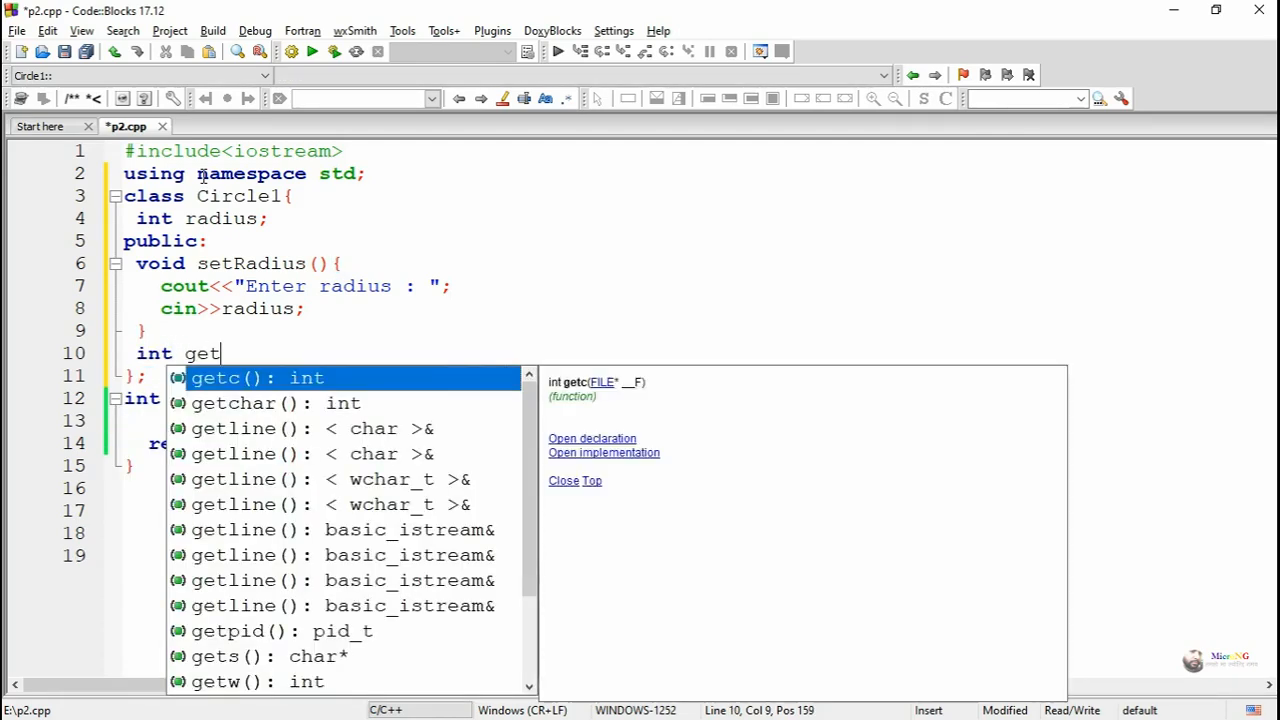
text(Radiu)
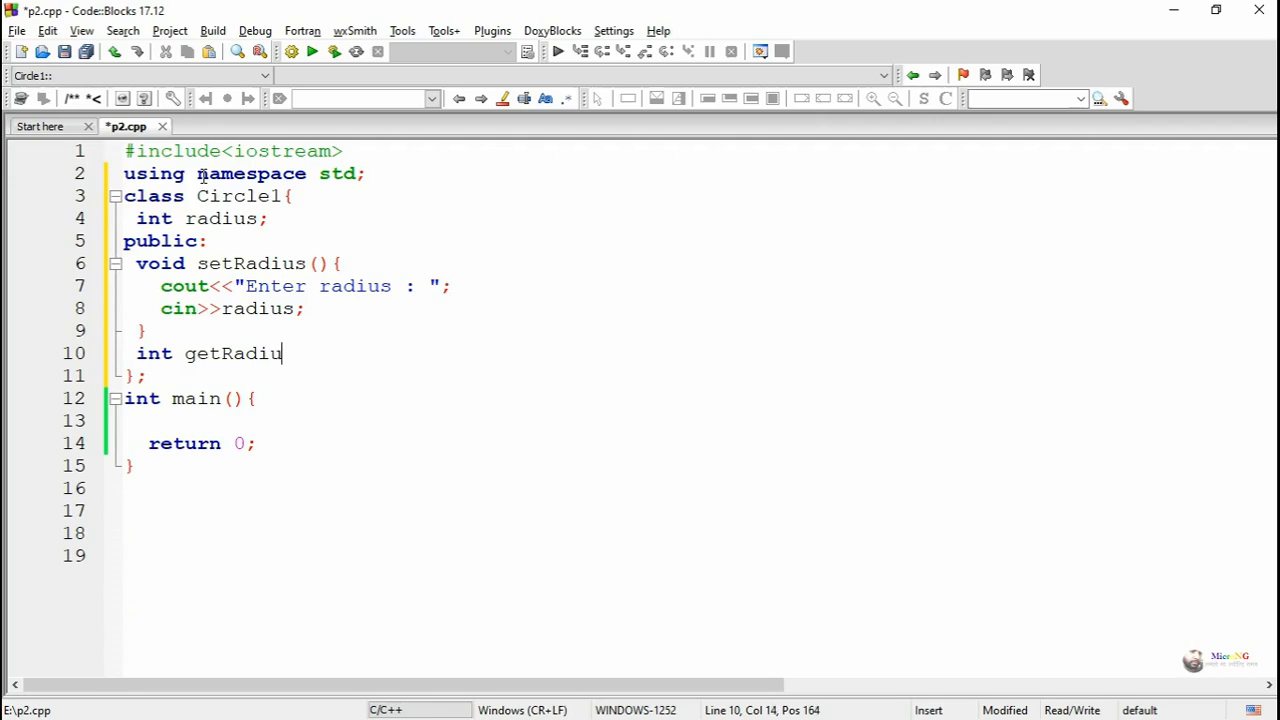
text(s(){ return ra)
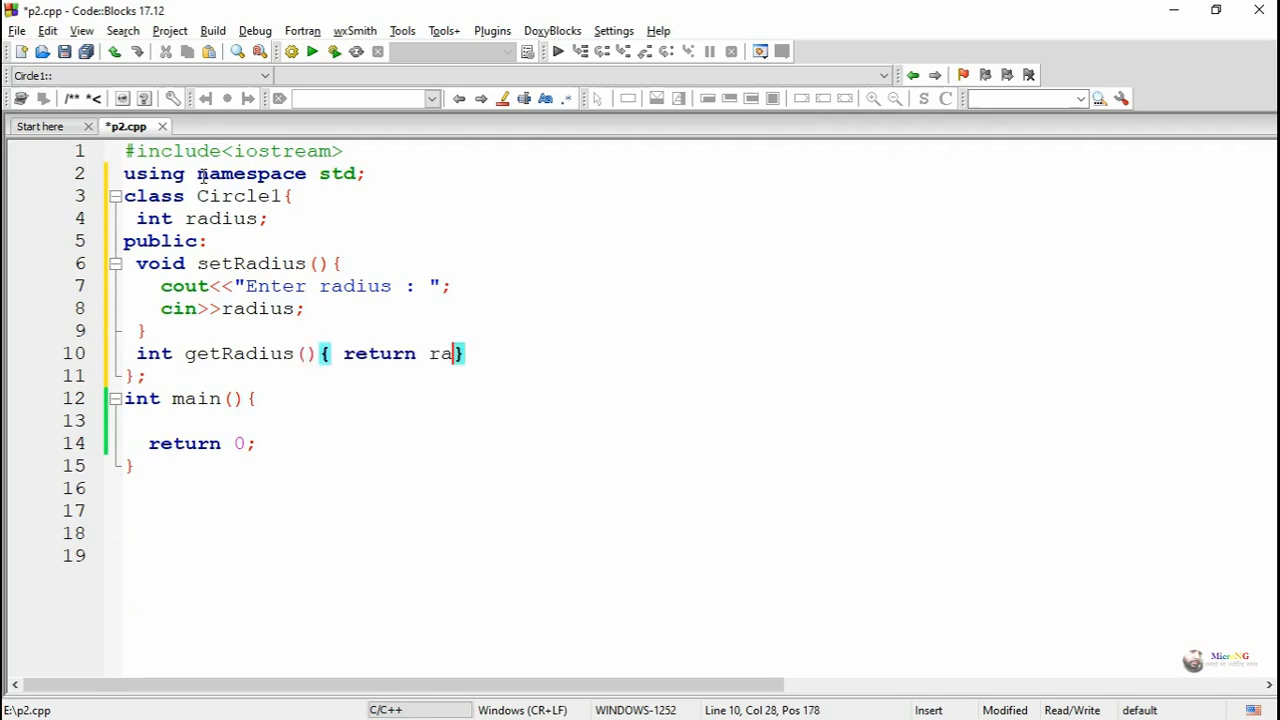
text(radi)
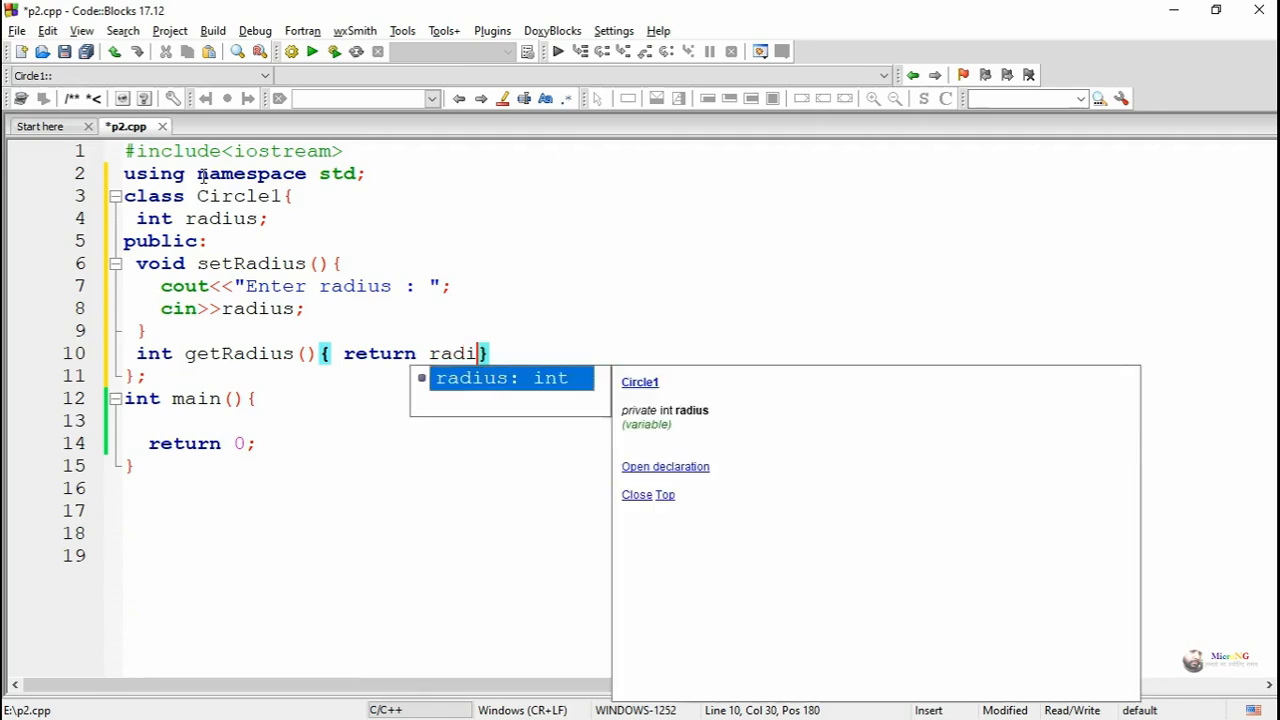
text(us;)
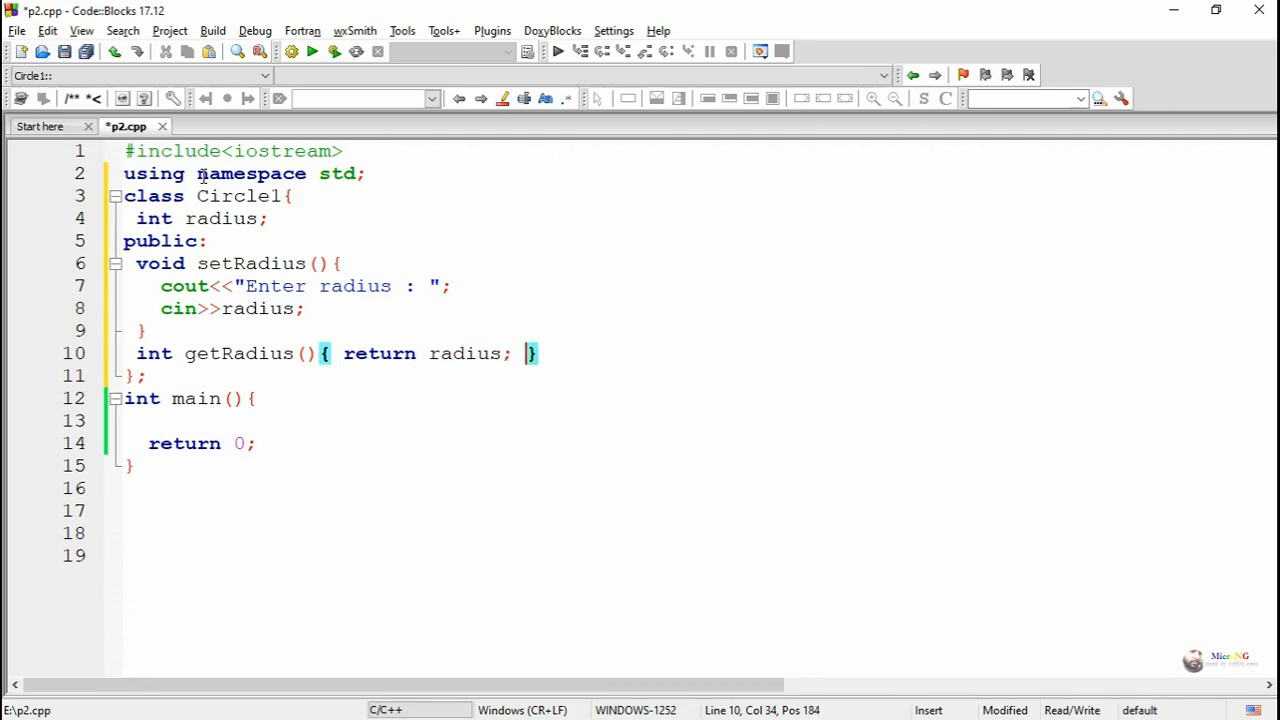
Finish getRadius returning radius and add a blank line below the Circle1 class.
key(Down)
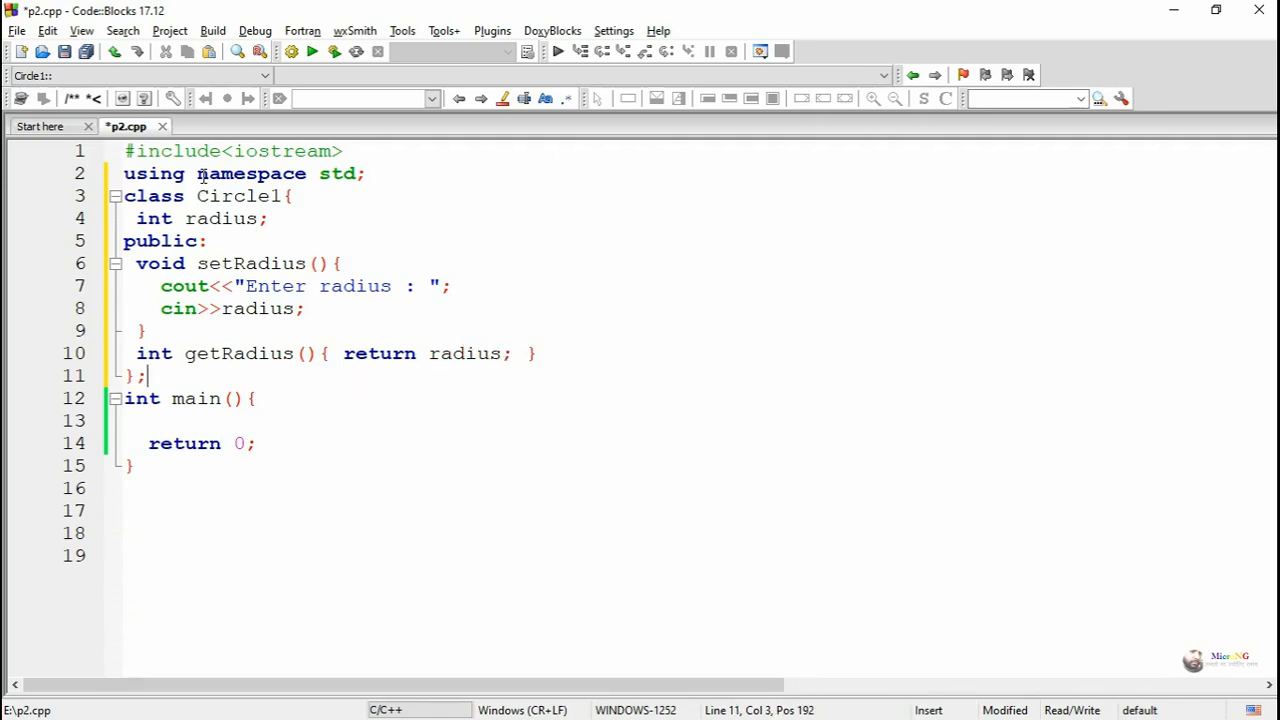
key(Down)
key(Return)
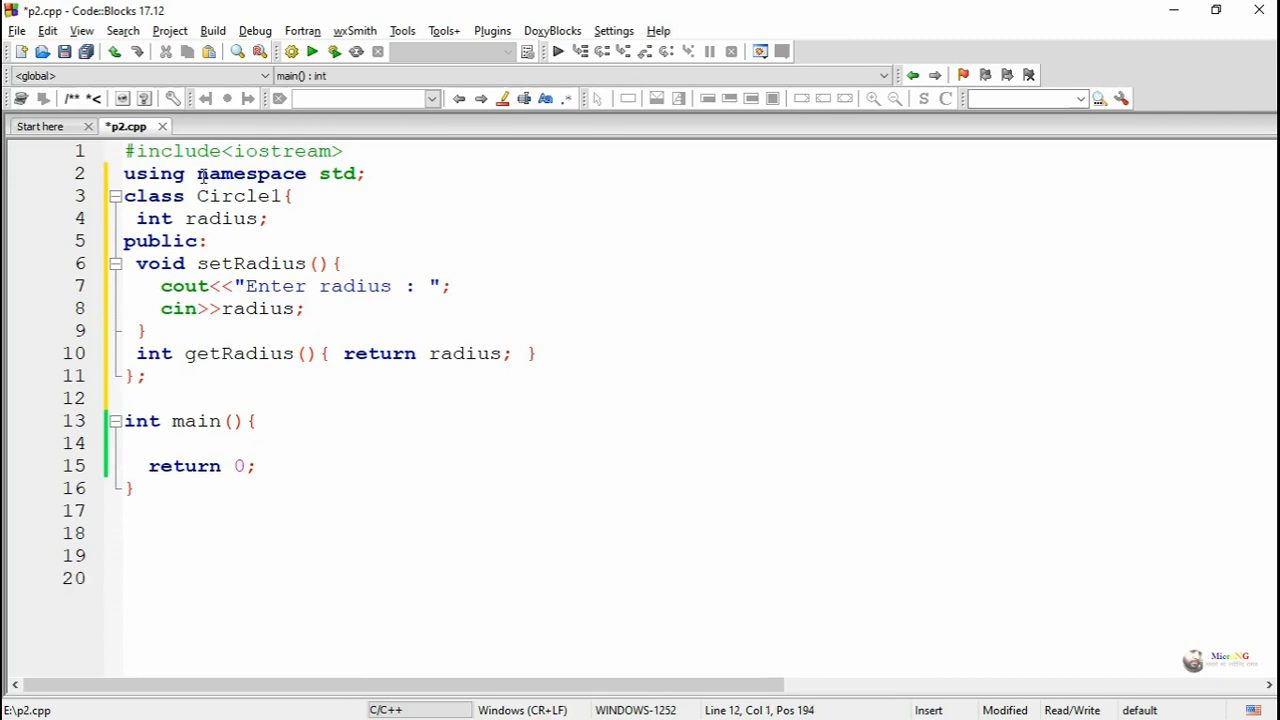
text(class )
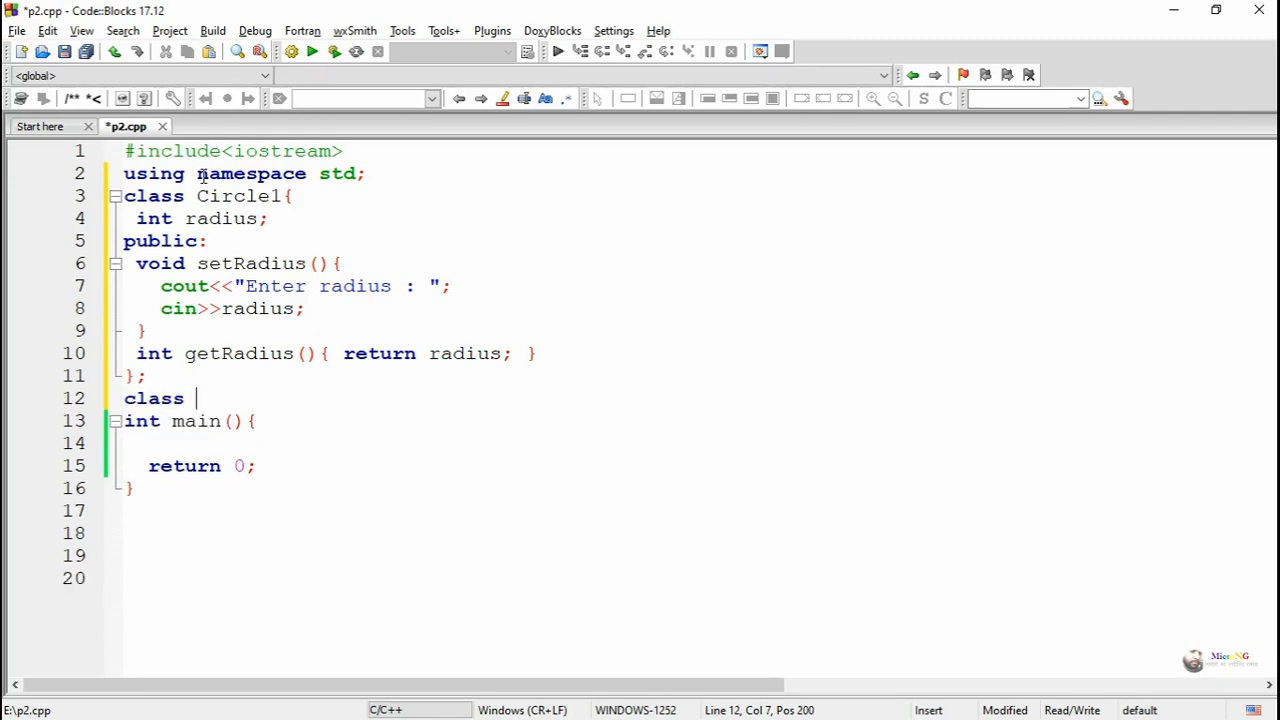
text(Circle)
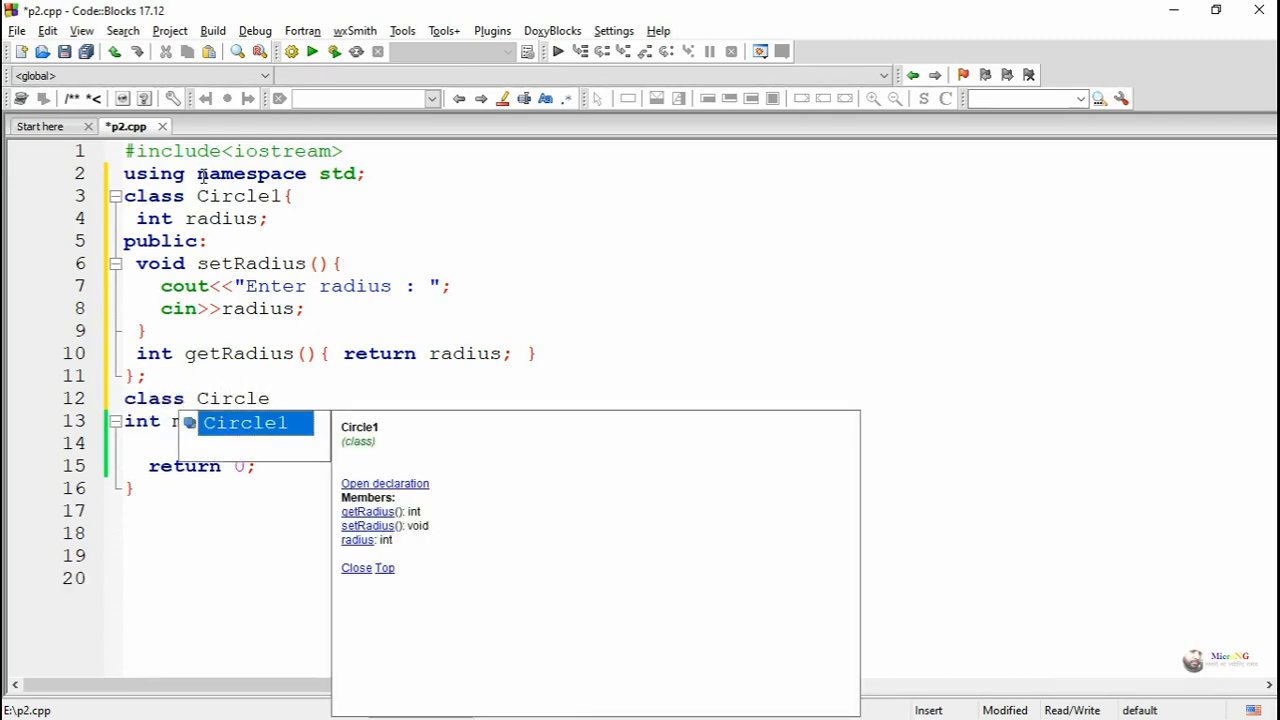
text(2:)
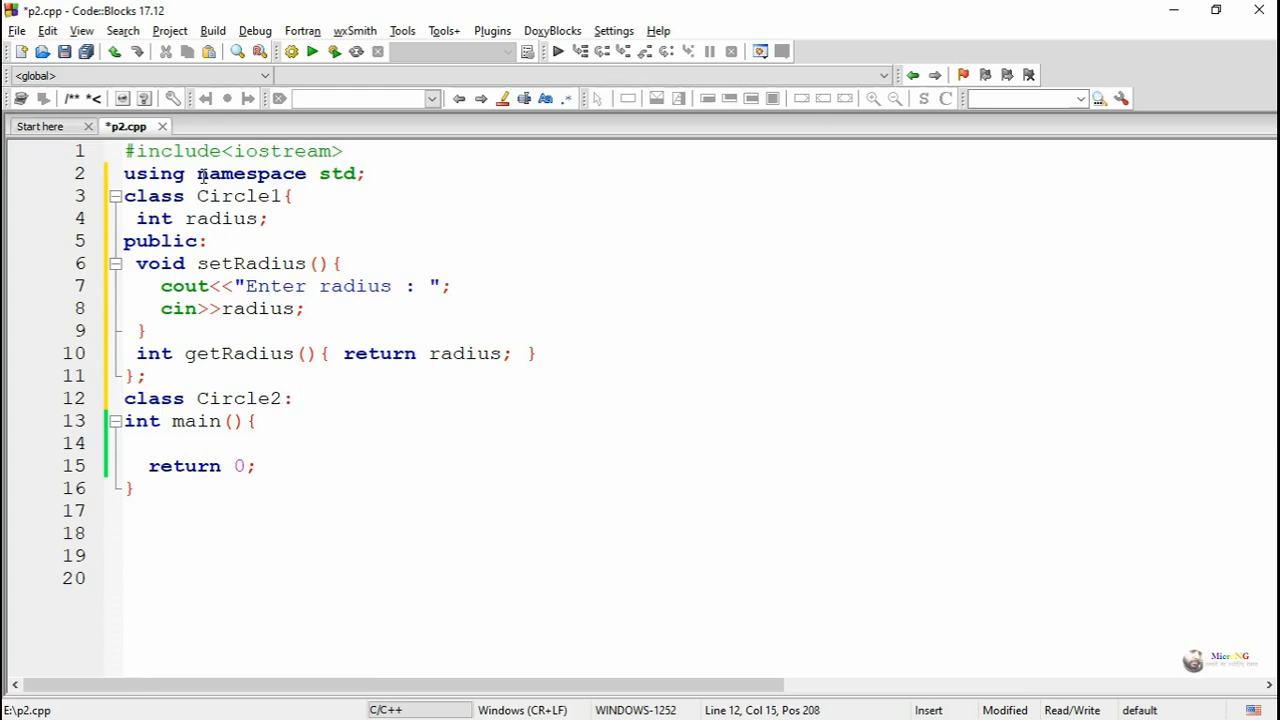
text(public )
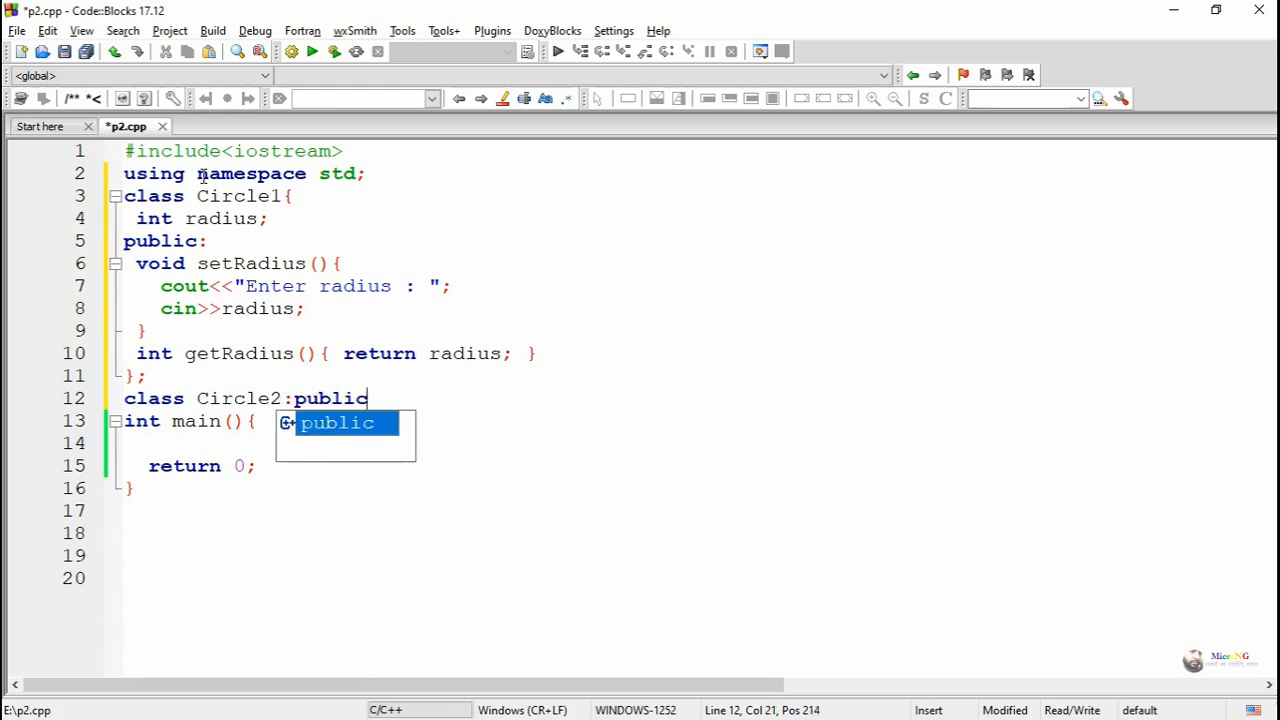
text(C)
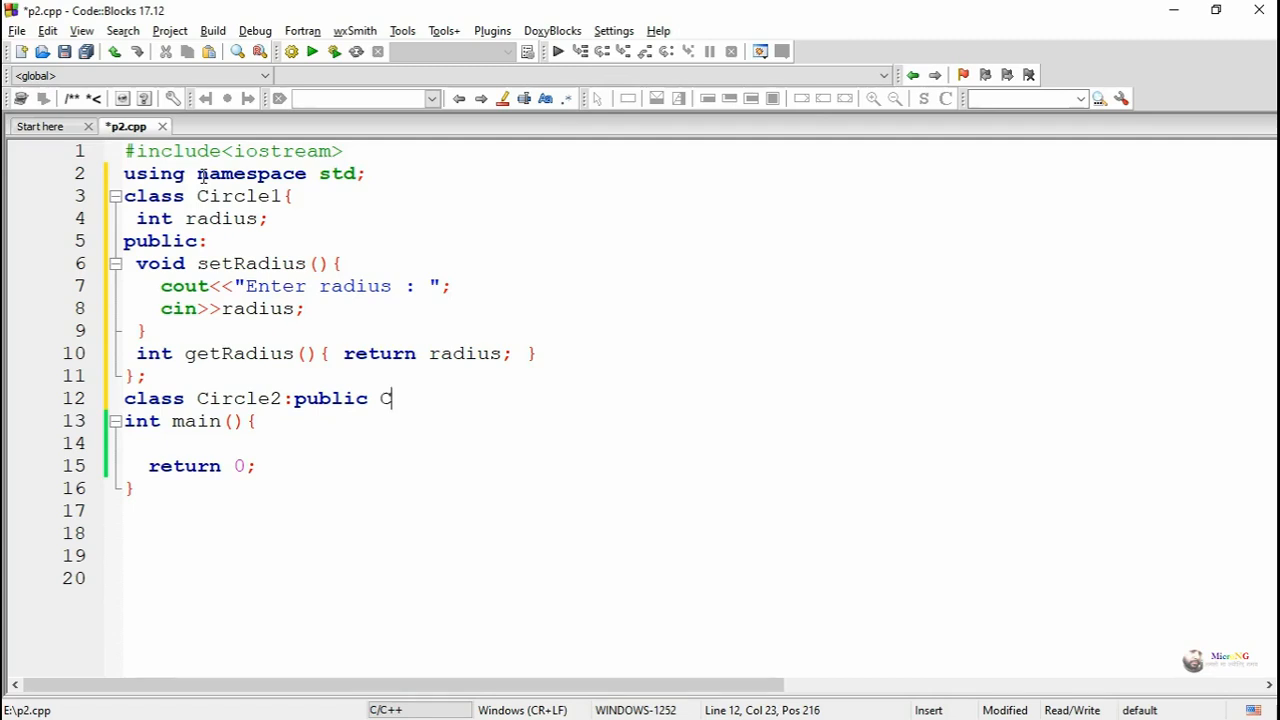
text(ircle)
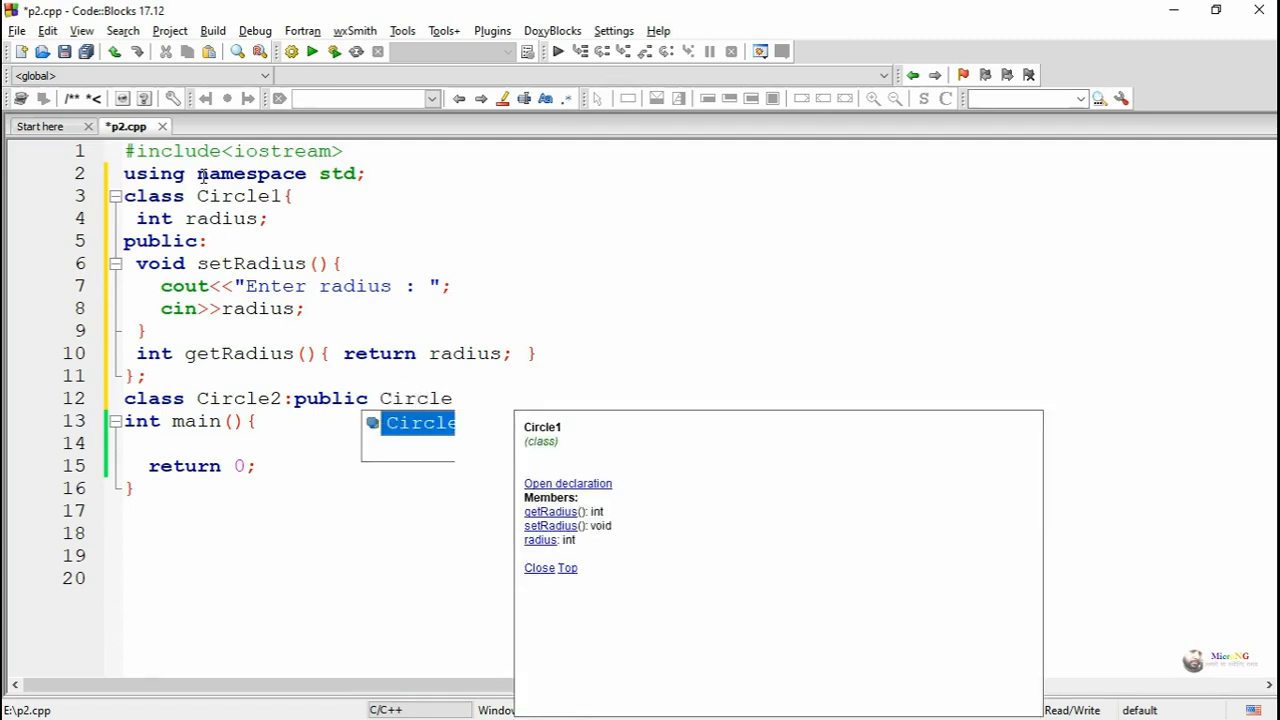
text(1{)
Declare class Circle2:public Circle1 with an empty body above main.
key(Return)
key(Return)
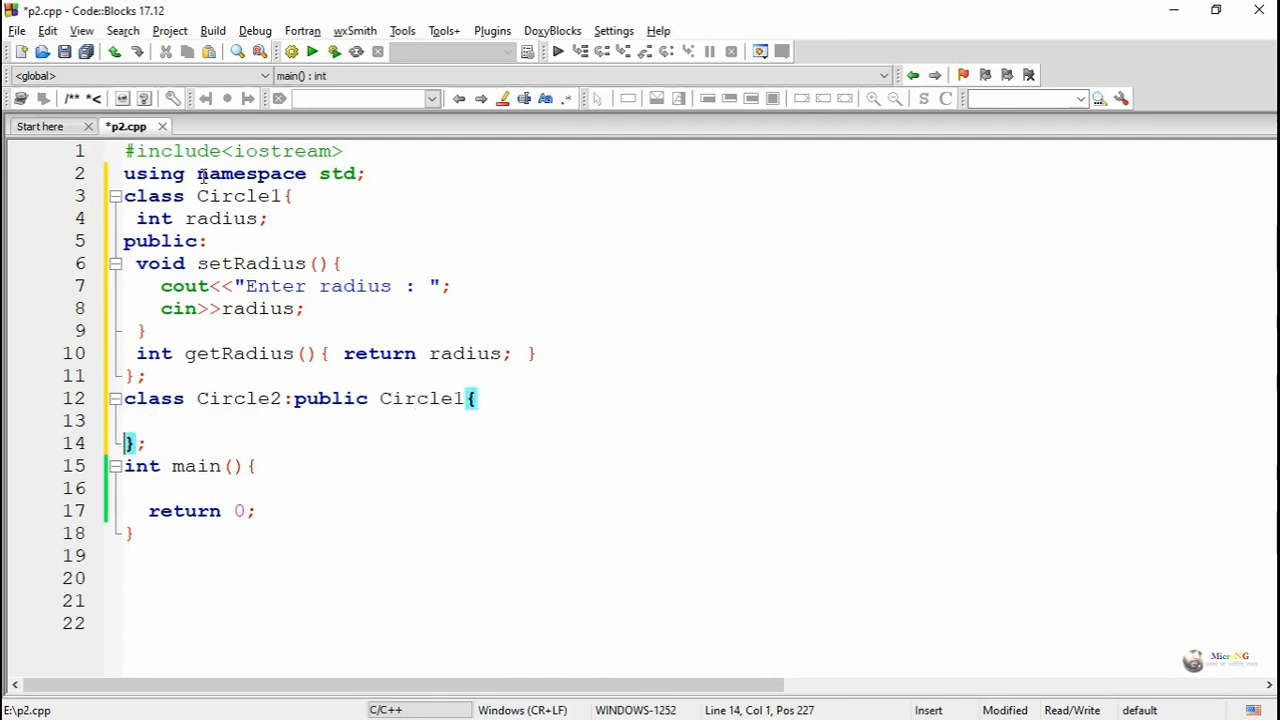
key(Up)
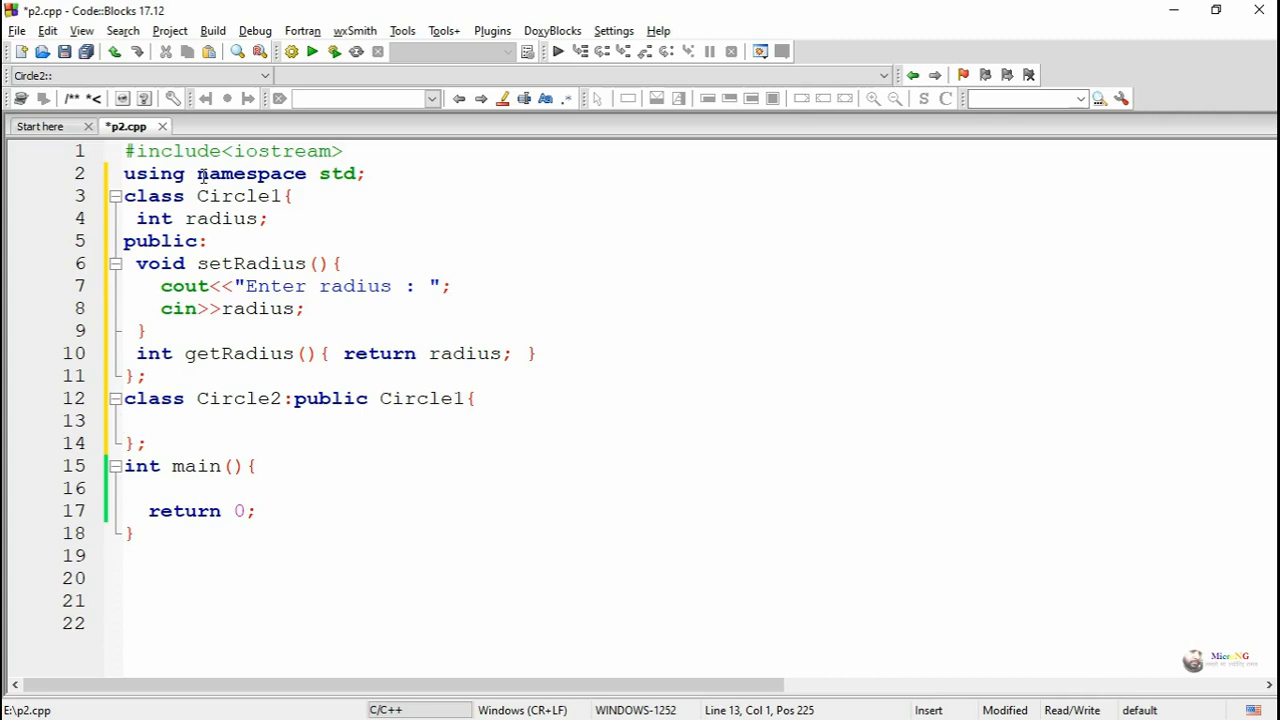
text(public)
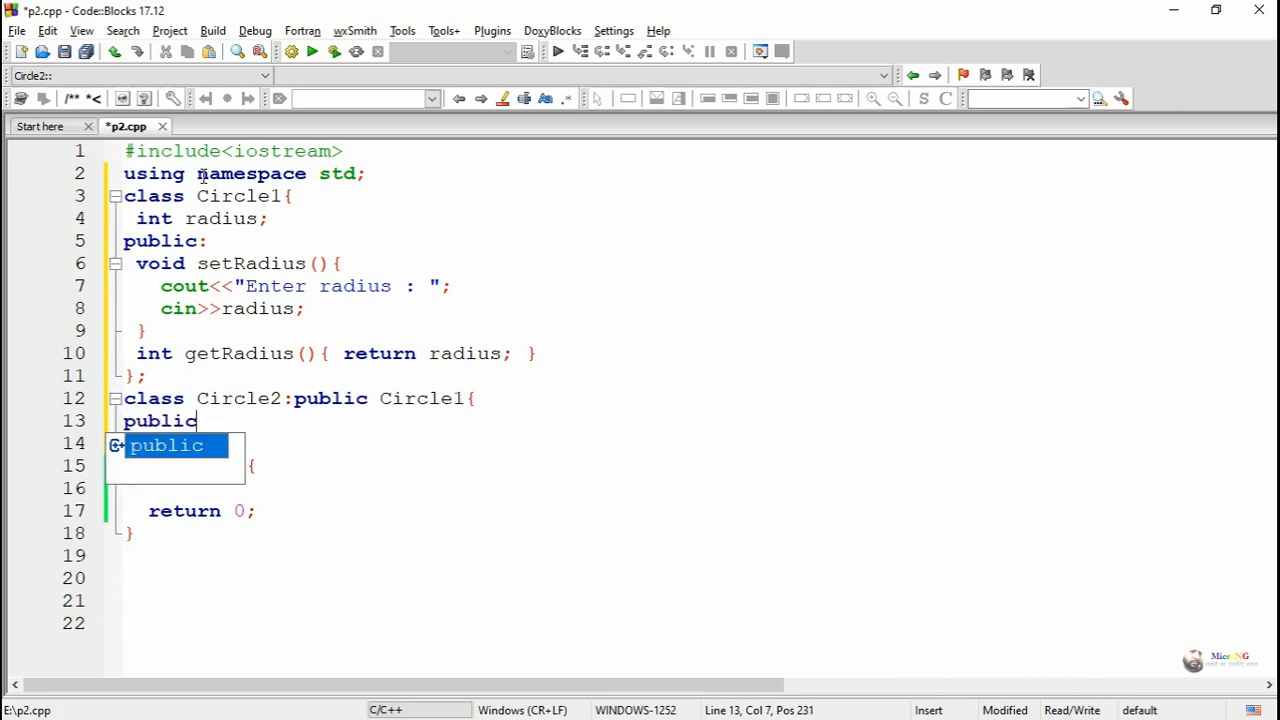
text(:)
Add a public findarea() in Circle2 that fetches the radius via getRadius.
key(Return)
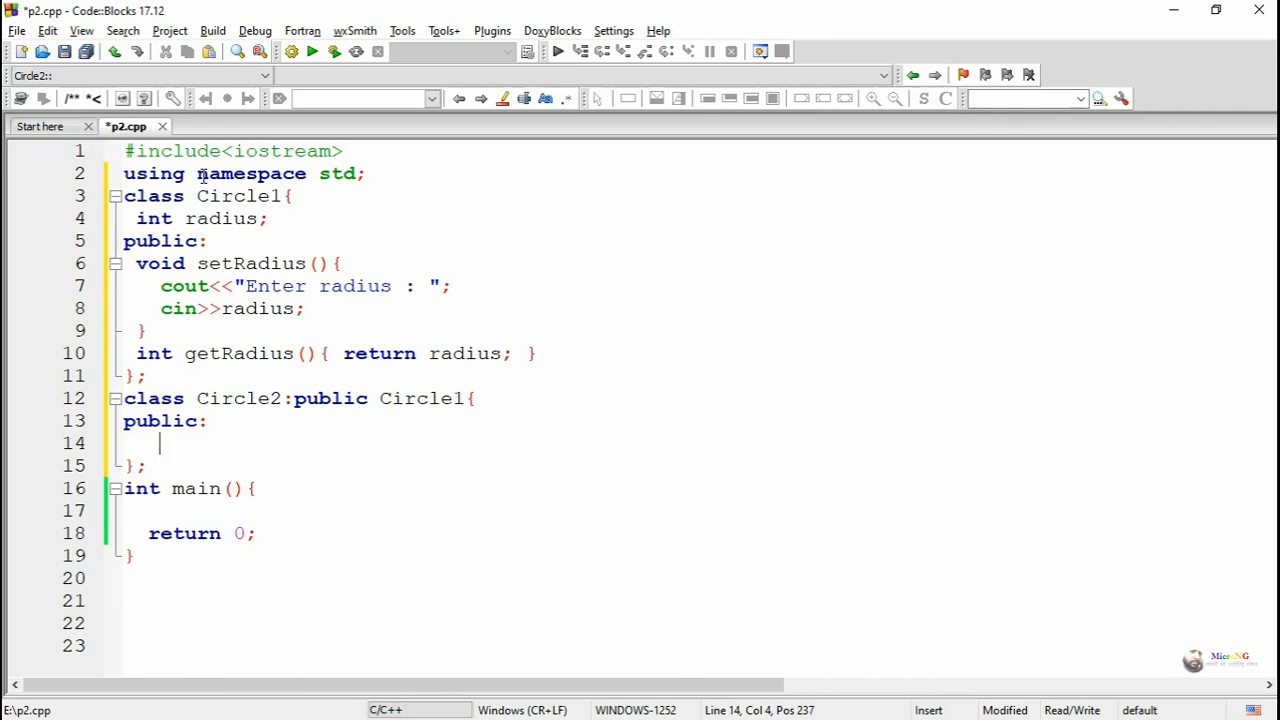
key(BackSpace)
key(BackSpace)
text(void )
text(find)
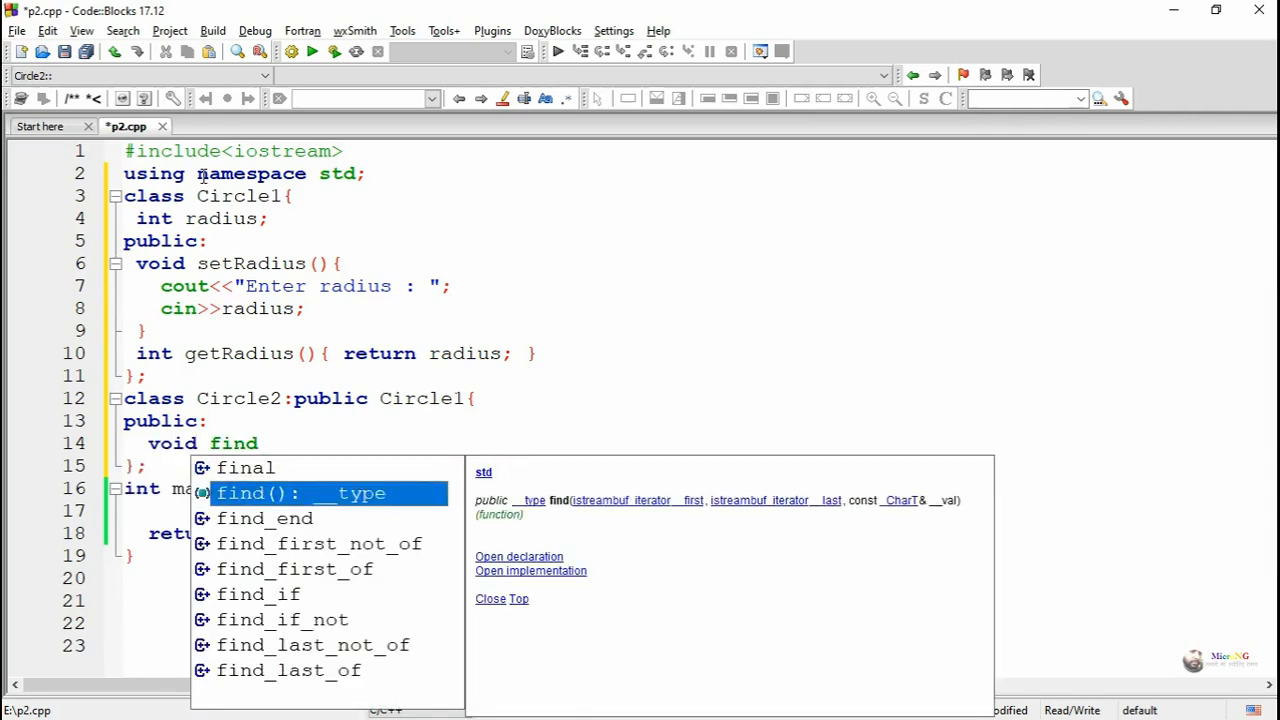
text(area())
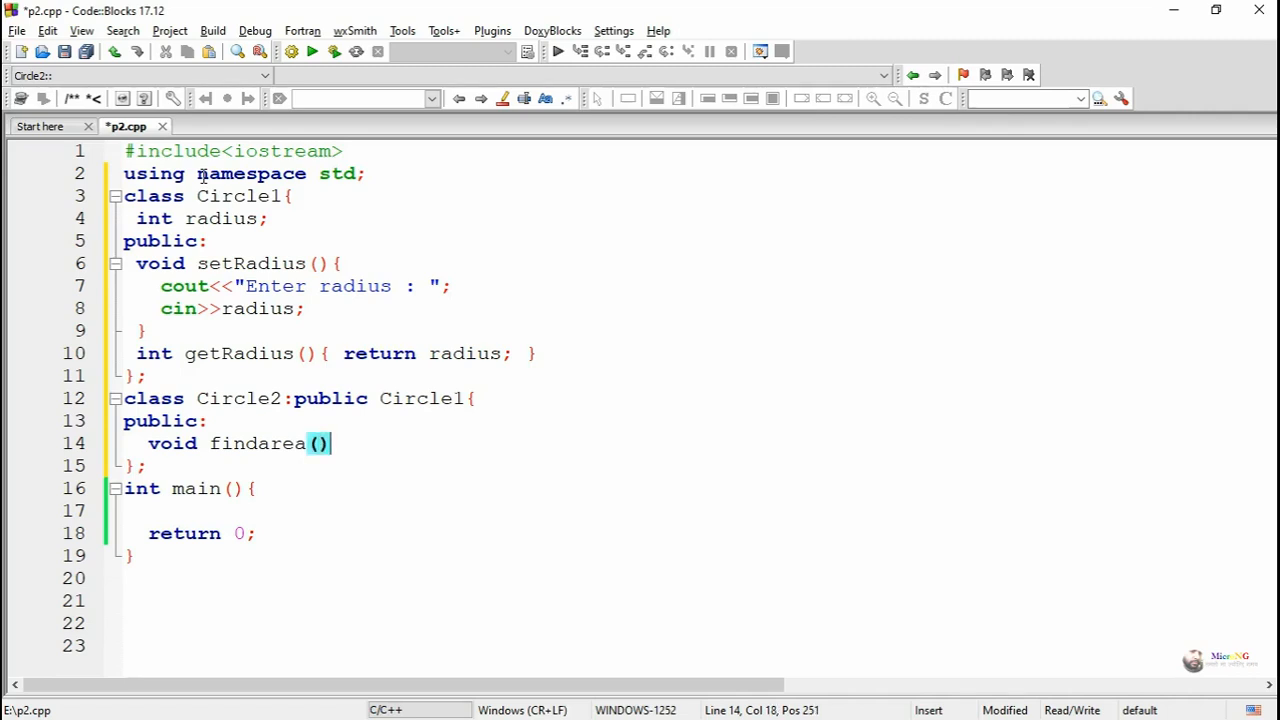
text({)
key(Return)
key(Return)
key(Up)
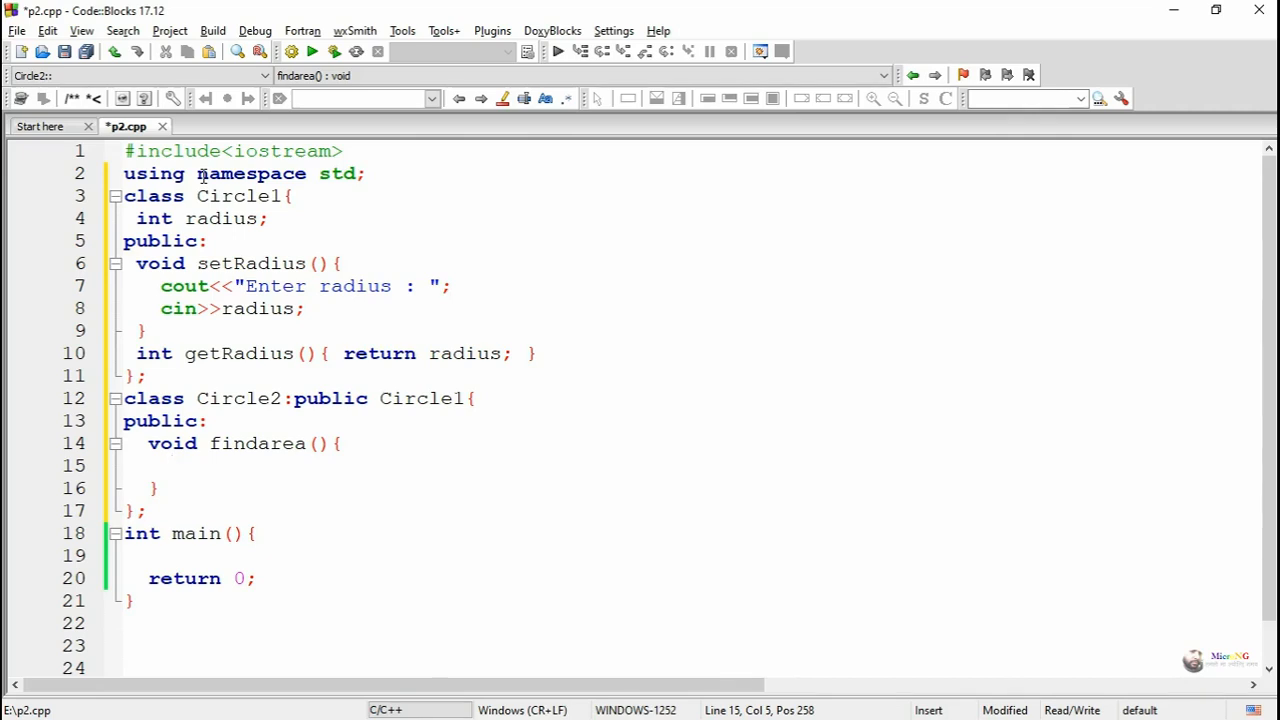
text(int )
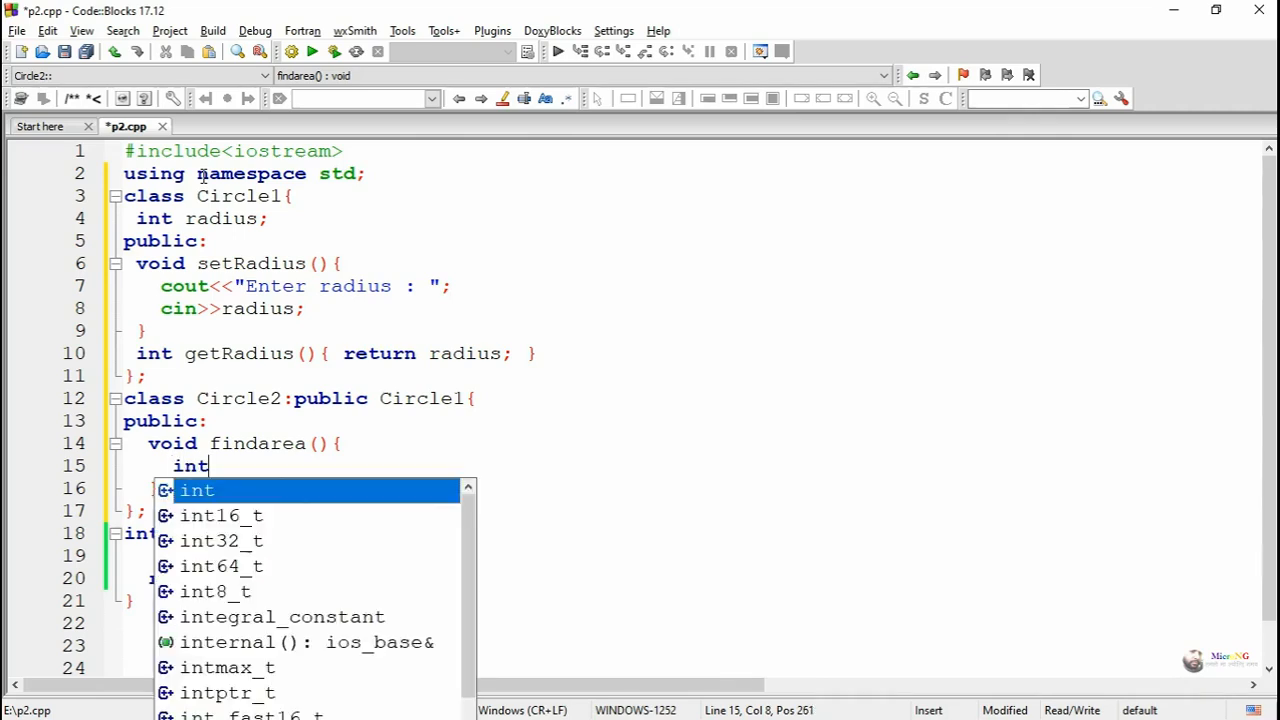
text(r=)
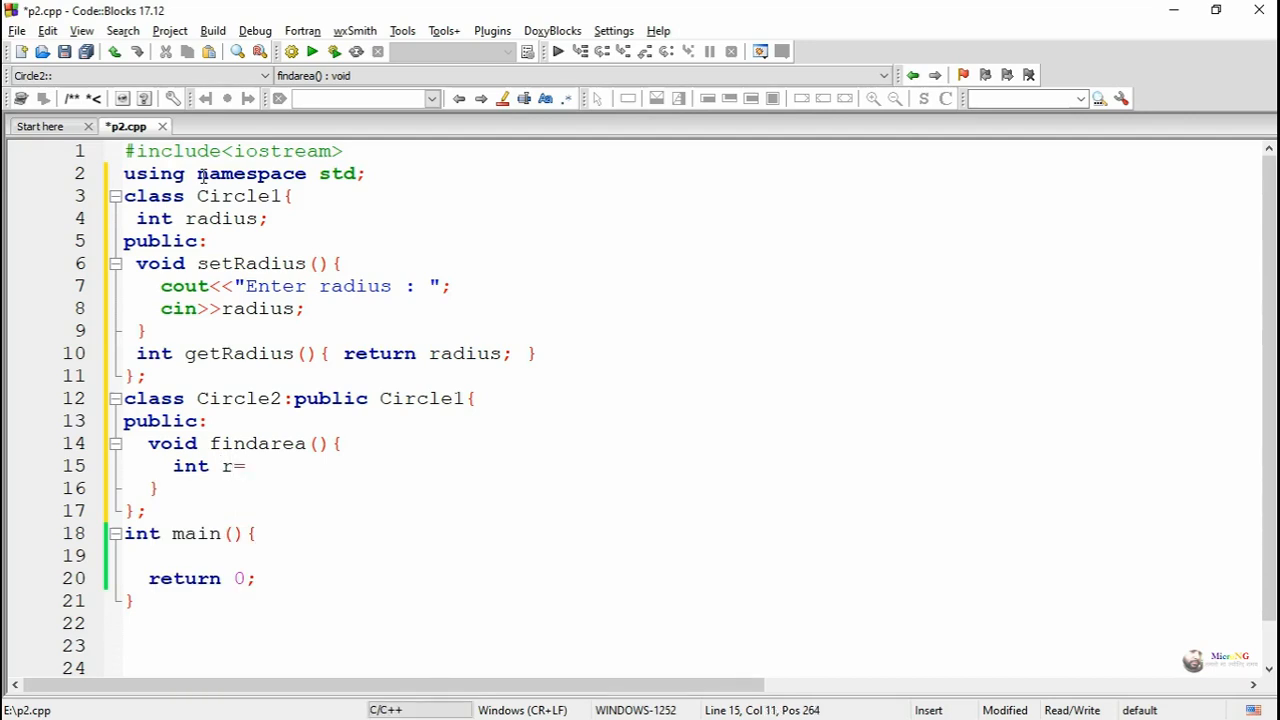
text(getRa)
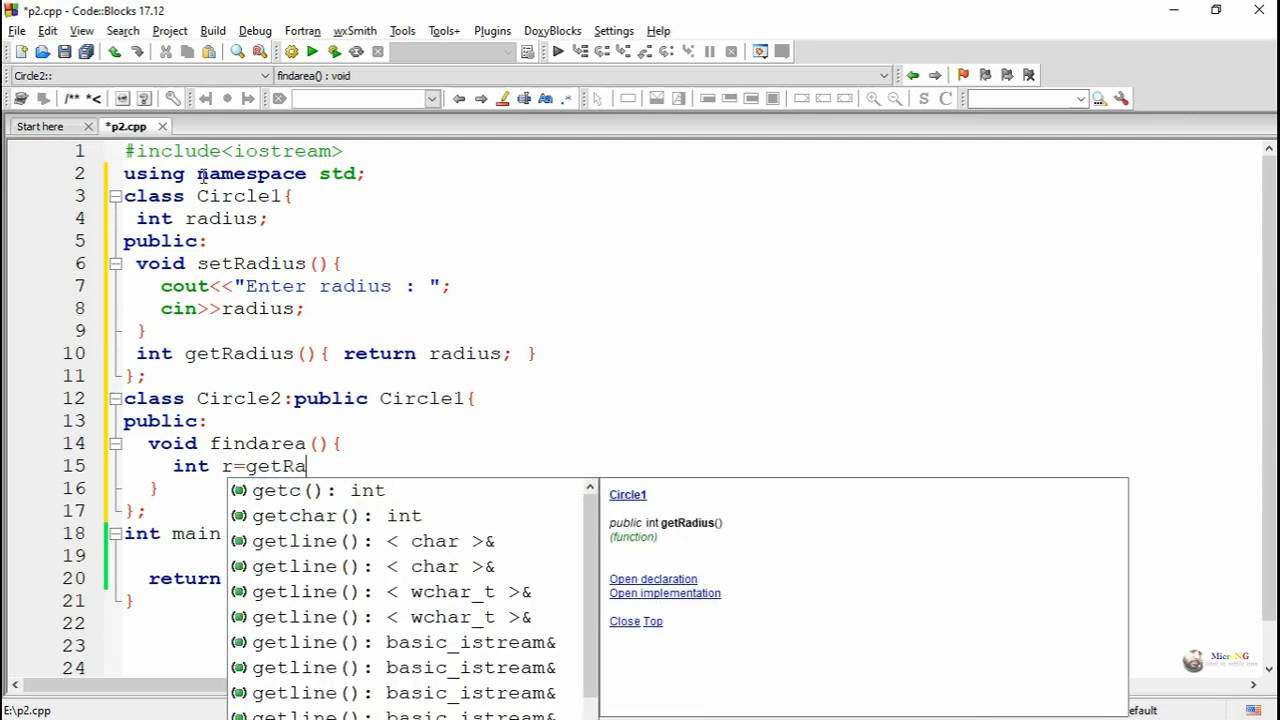
text(dius())
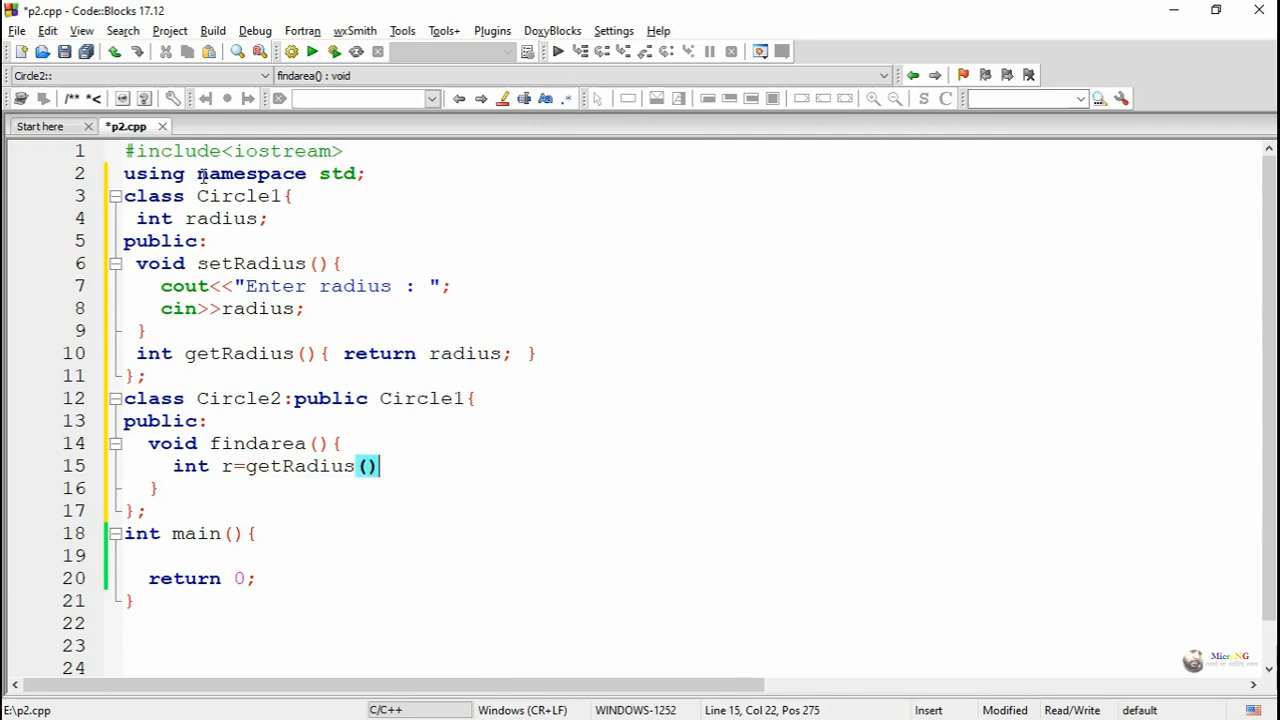
text(;)
key(Return)
text(cou)
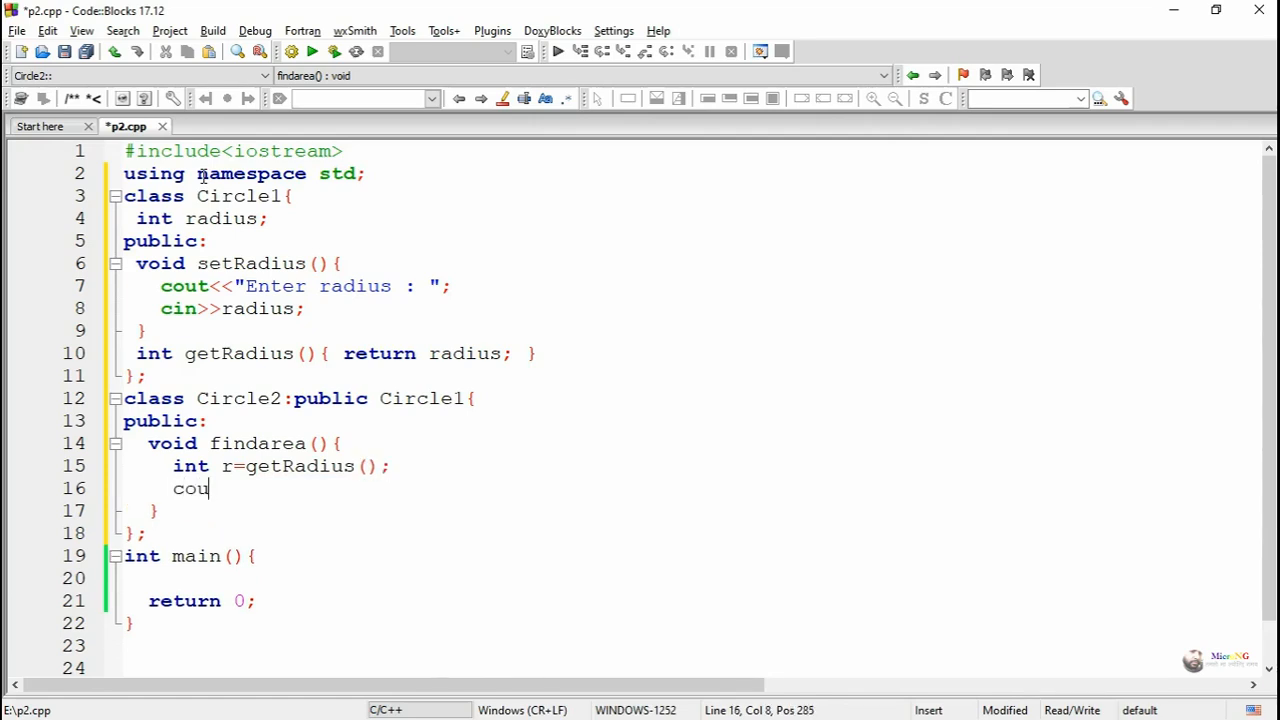
text(t<<")
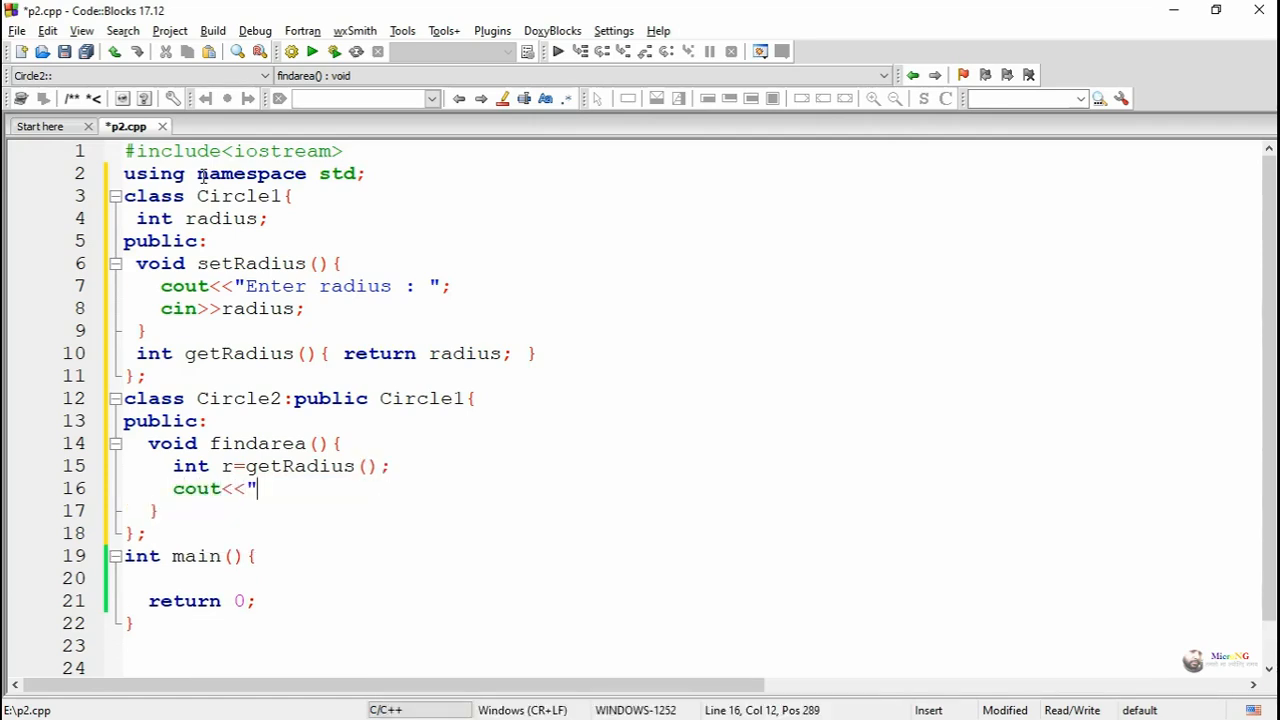
text(\n\t)
text(Radius )
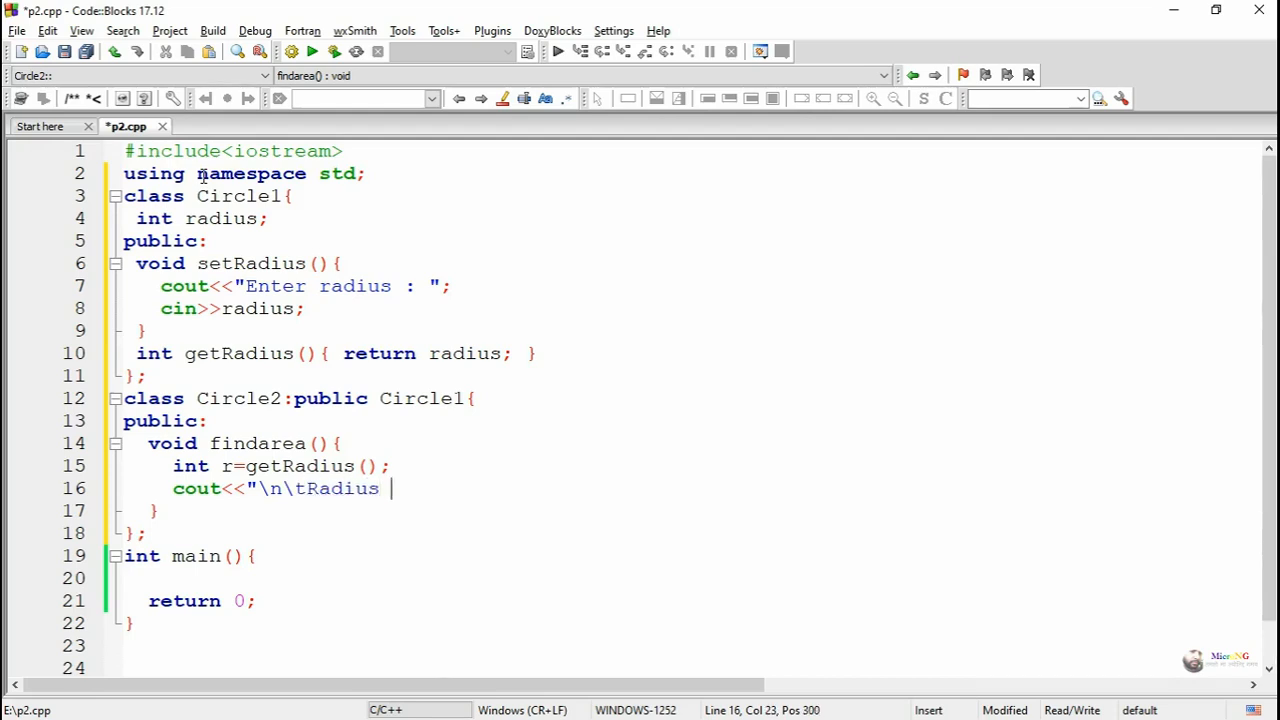
text(: ")
text(<<r;)
Compute float area=3.14*r*r; and print it with cout<<"\n\tArea : "<<area;.
key(Return)
text(float )
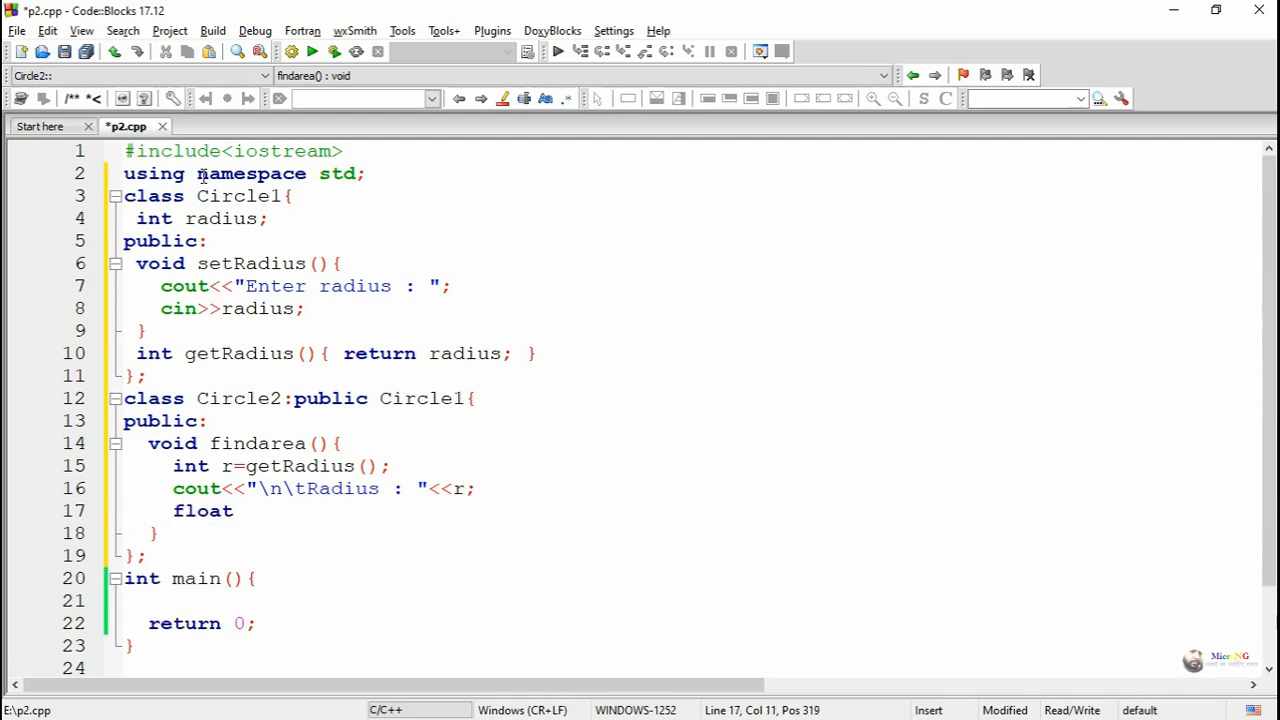
text(area=)
text(3.14)
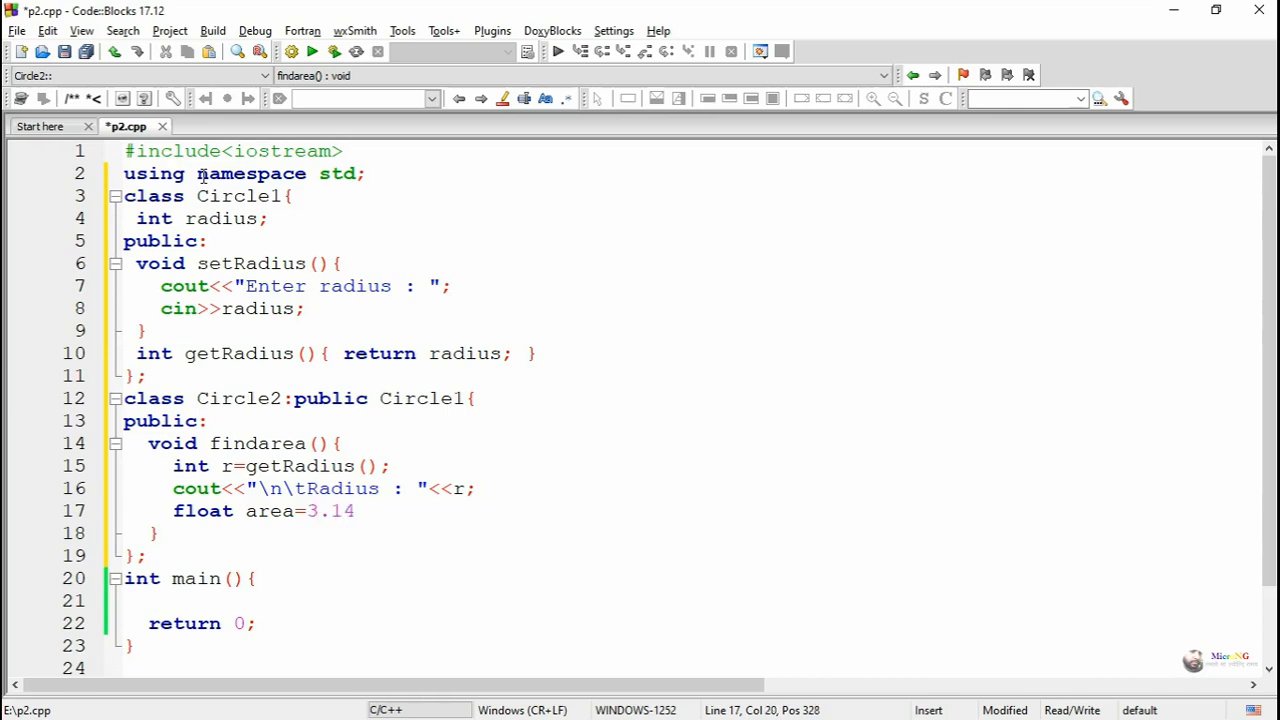
text(*r*)
text(r;)
key(Return)
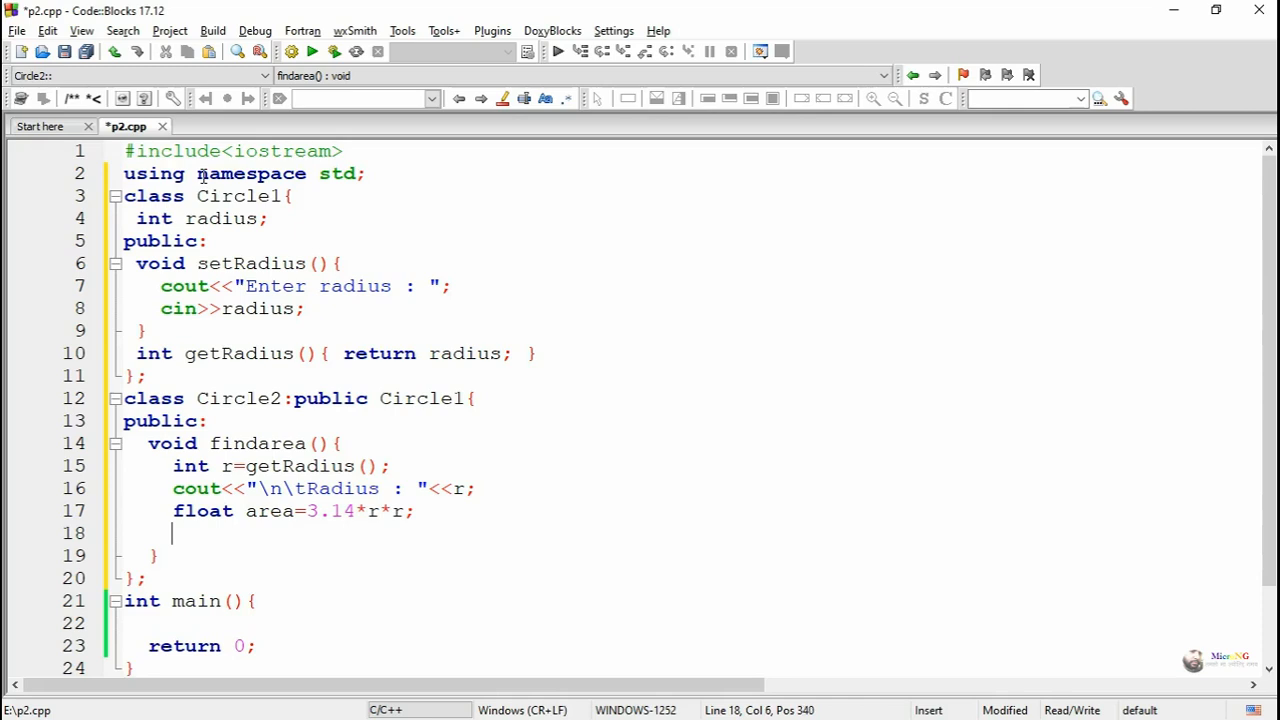
text(cout<<)
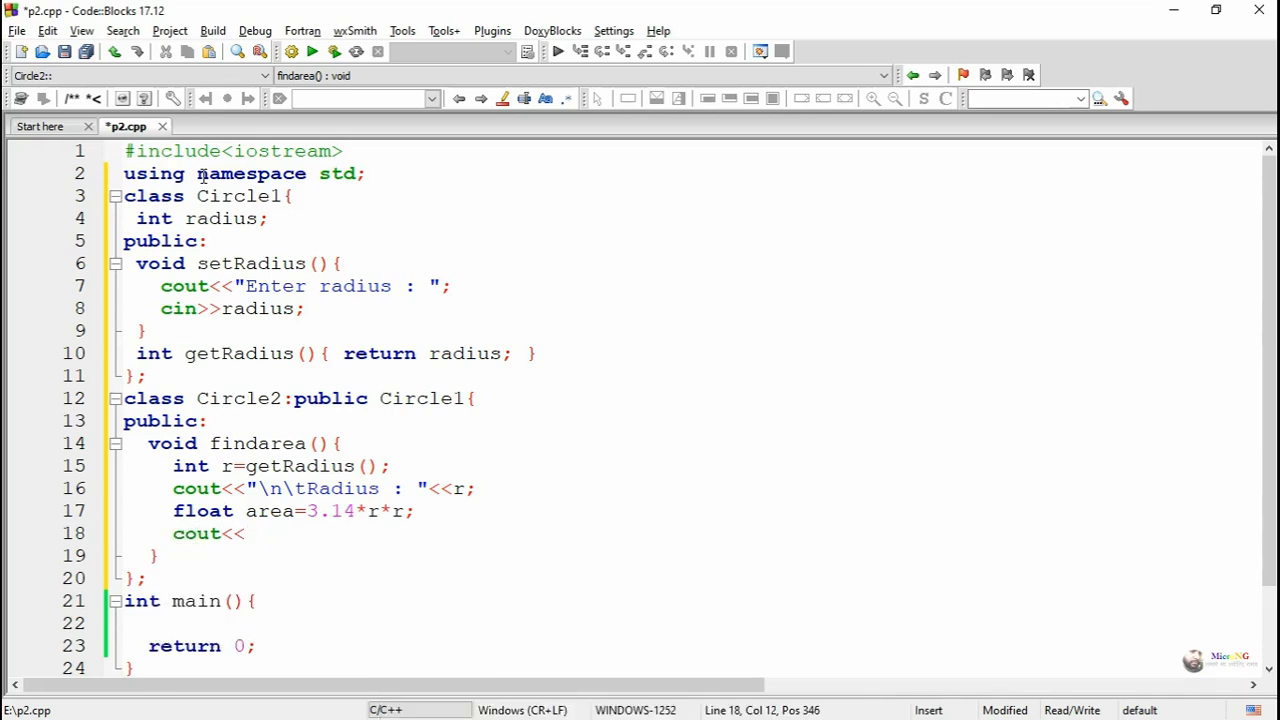
text("\n\t)
text(Area : )
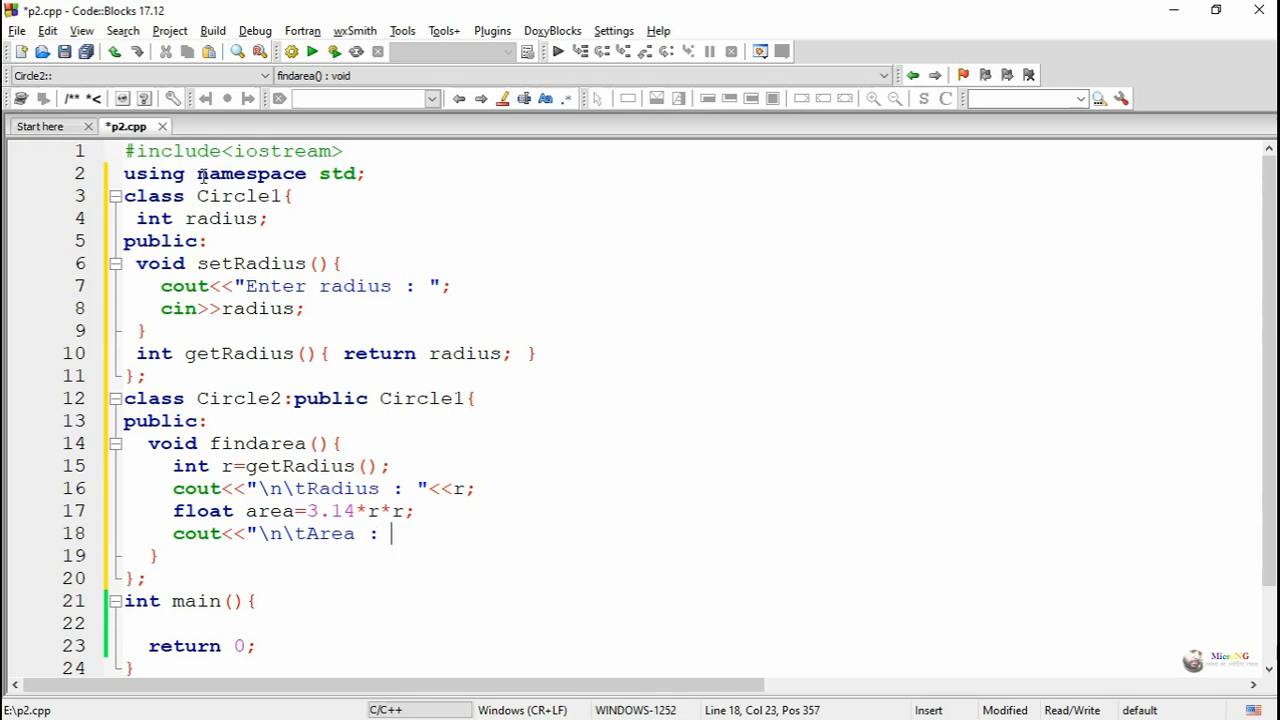
text("<<area)
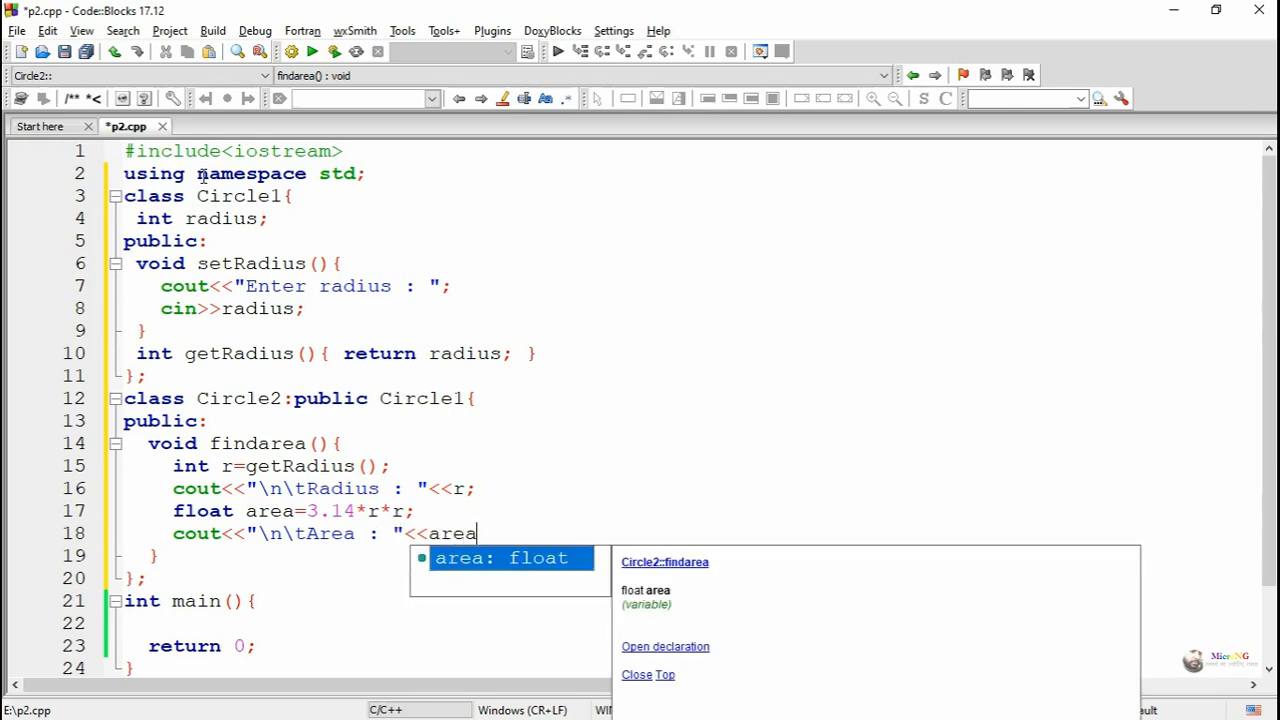
text(;)
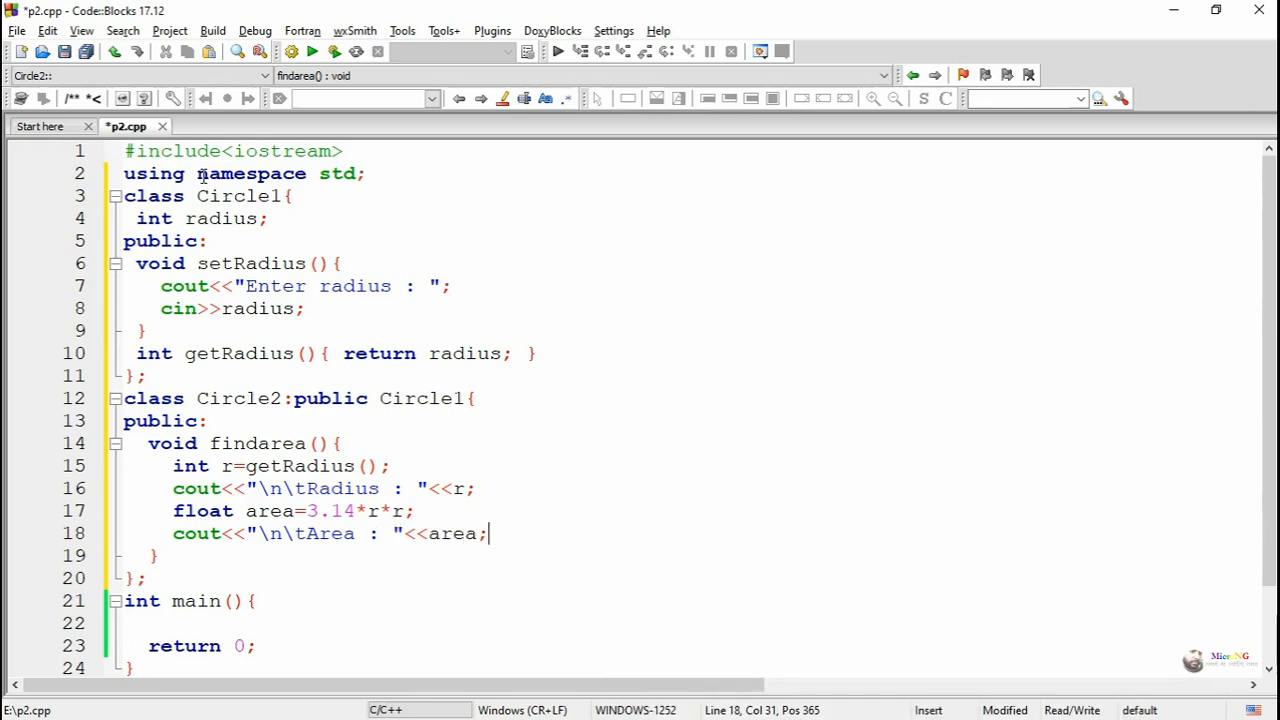
key(Down)
key(Down)
key(Down)
key(Down)
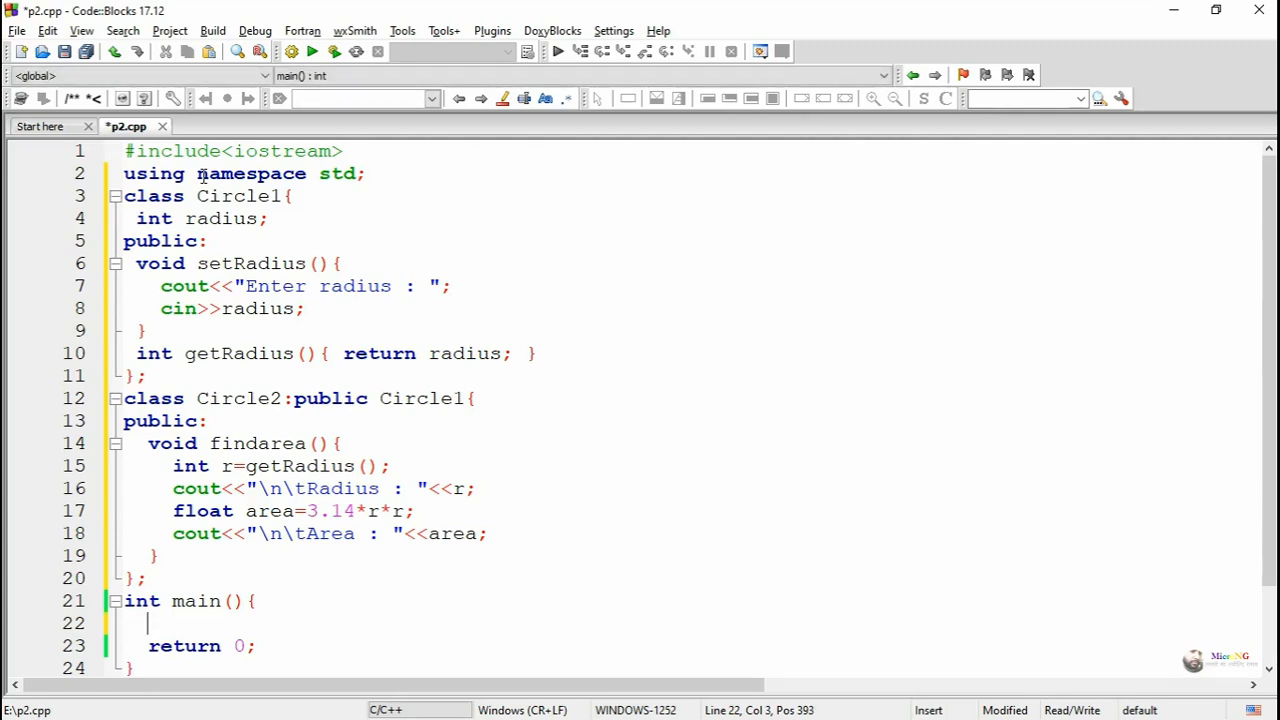
text(Circl)
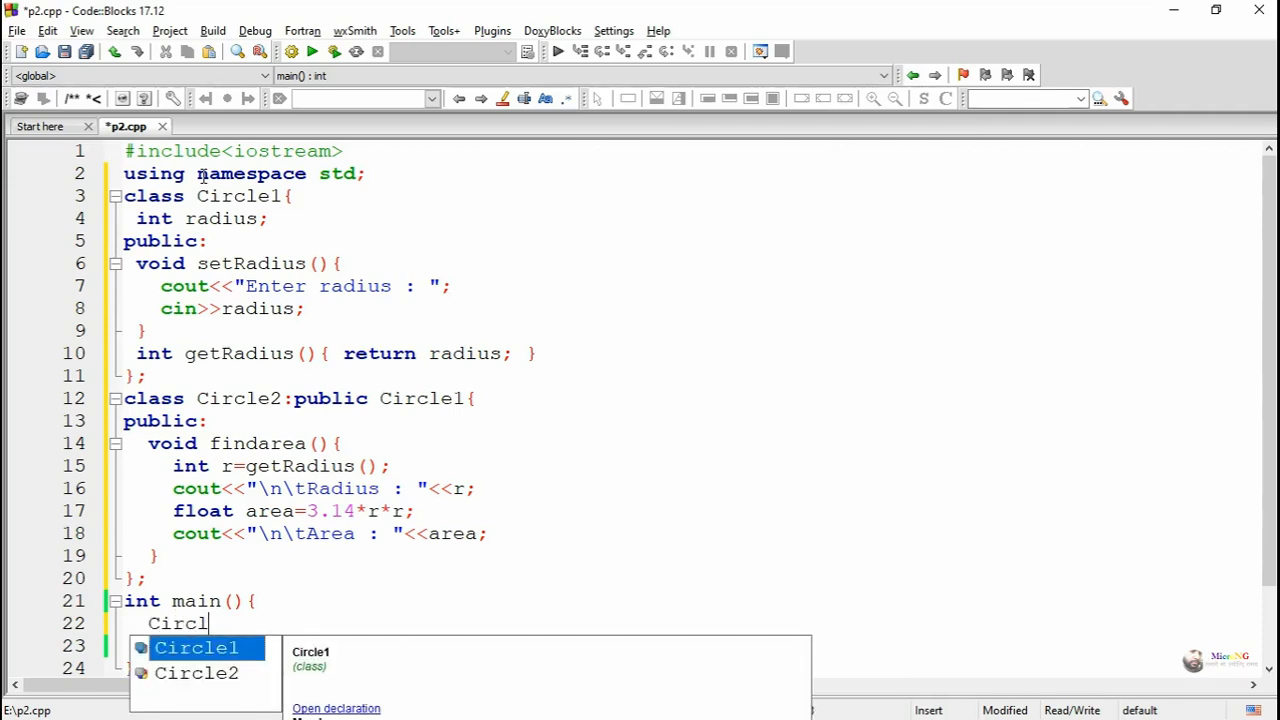
text(e2)
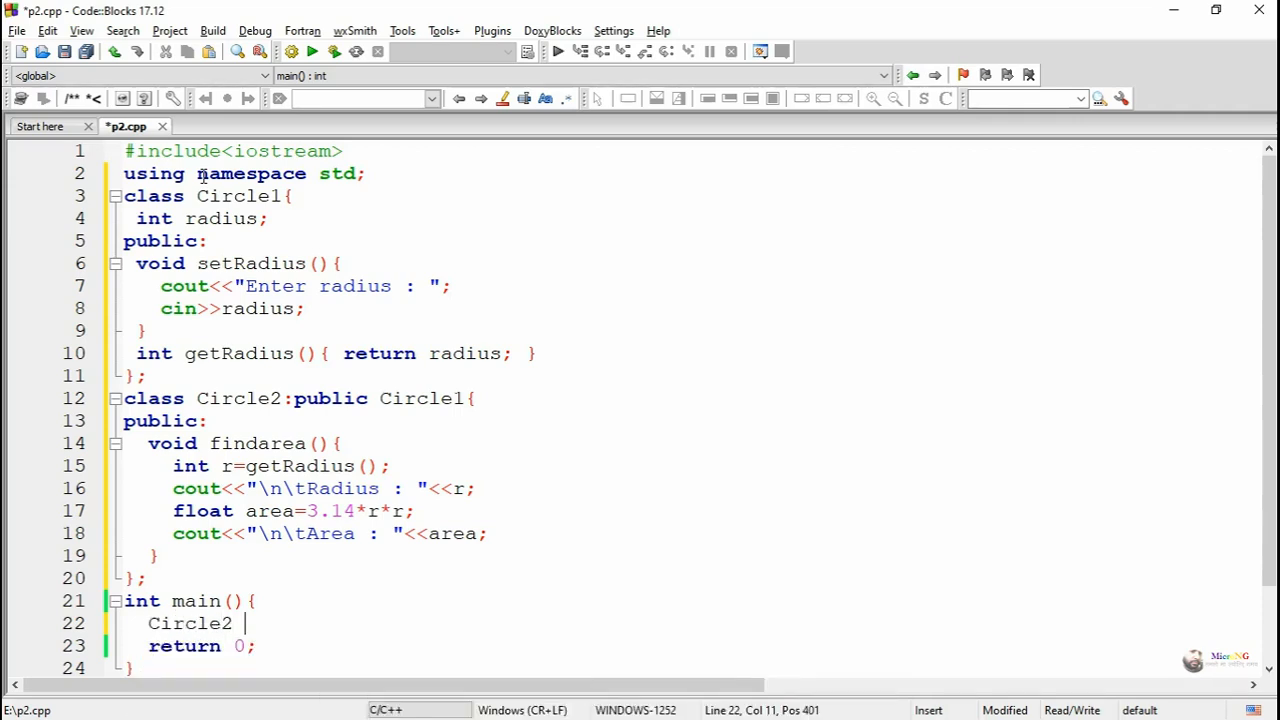
text( obj;)
In main declare Circle2 obj; then call obj.setRadius(); and obj.findarea(); before return 0.
key(Return)
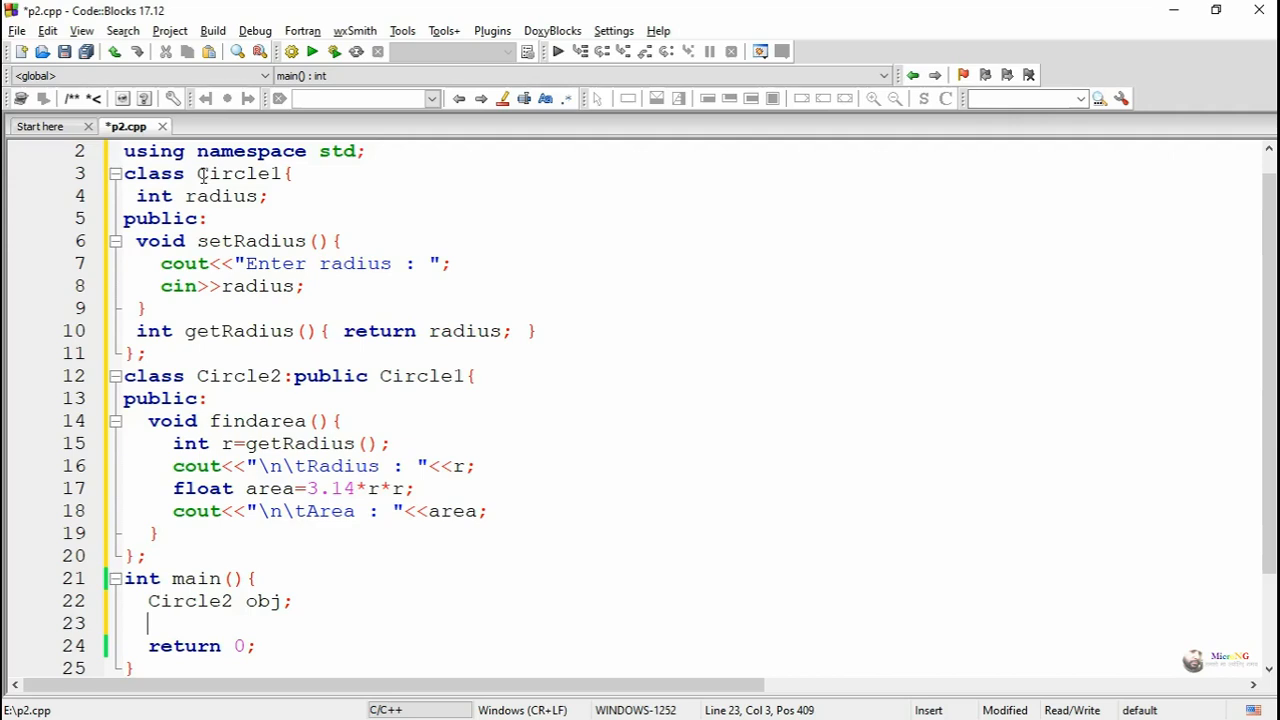
text(obj.)
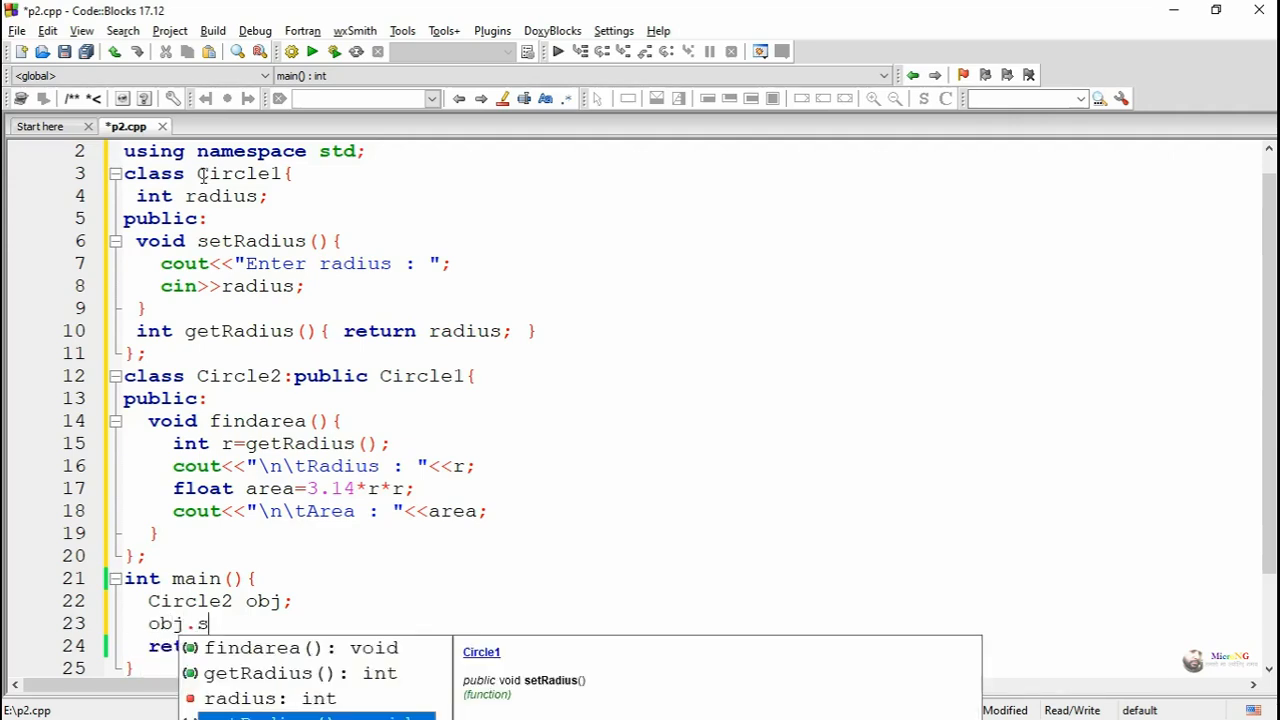
text(set)
key(Return)
text(;)
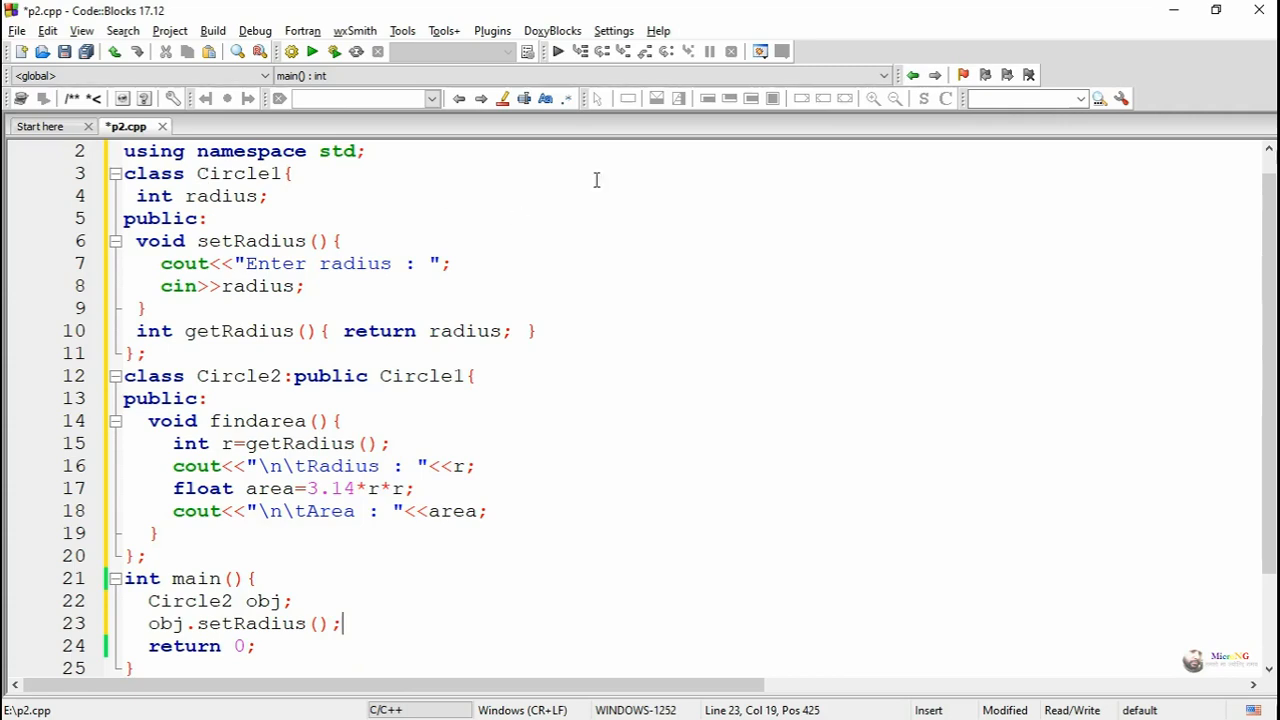
drag(1268, 300, 1268, 415)
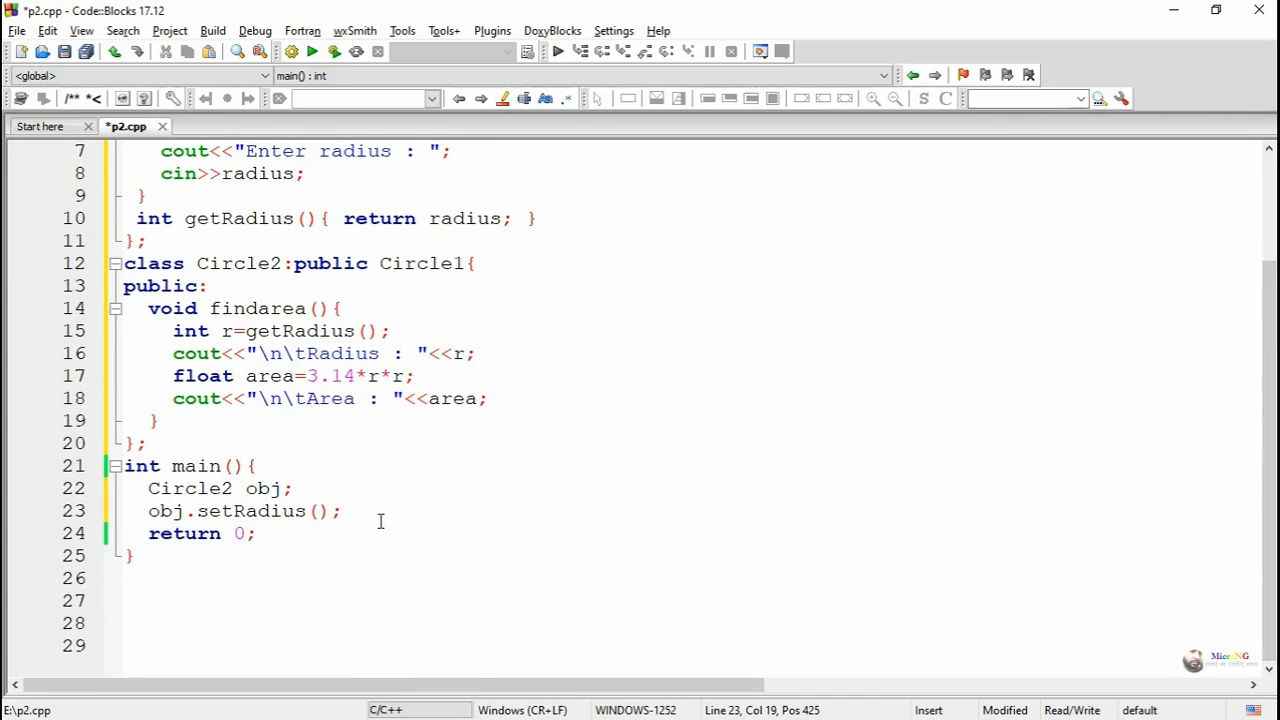
key(Return)
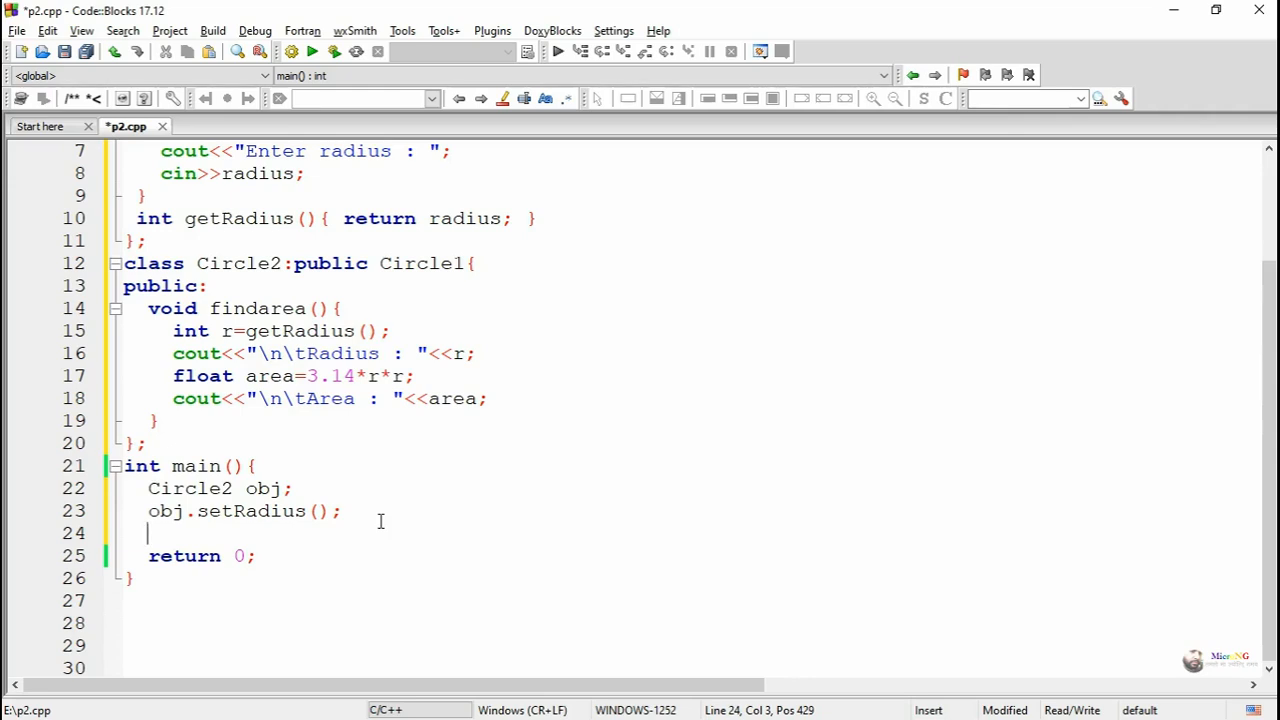
text(ob)
text(j.fi)
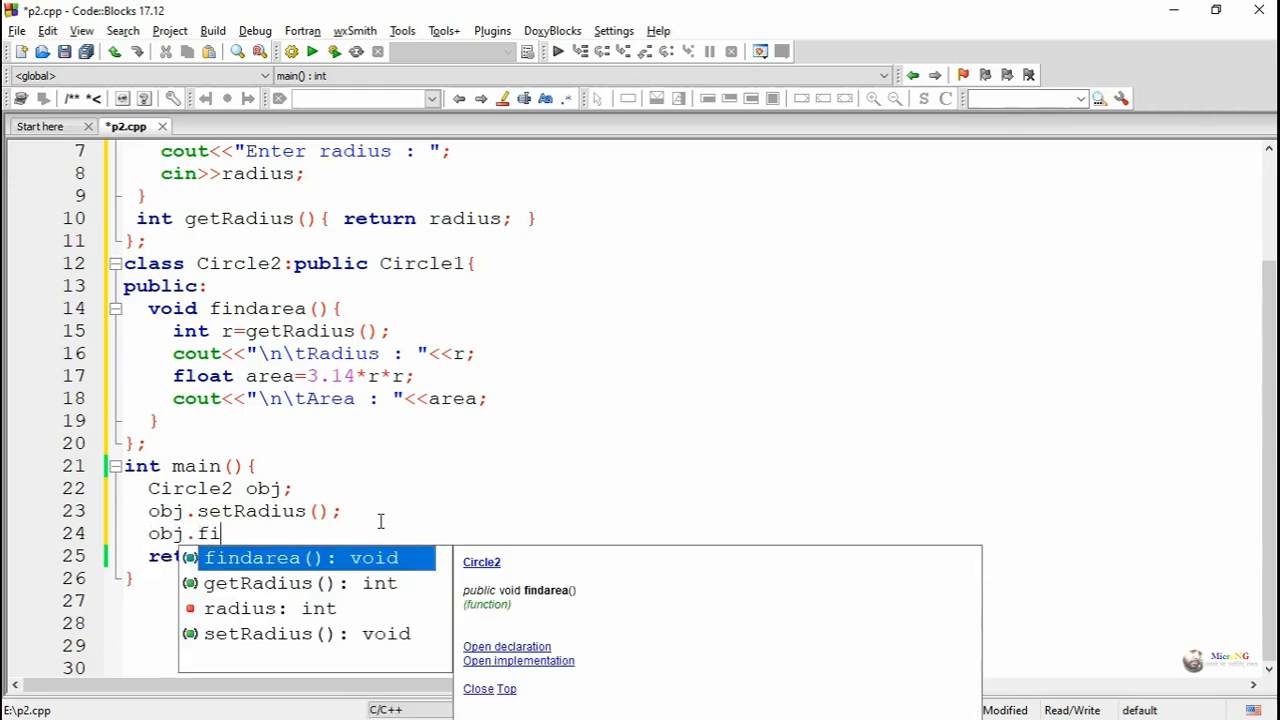
text(nd)
key(Return)
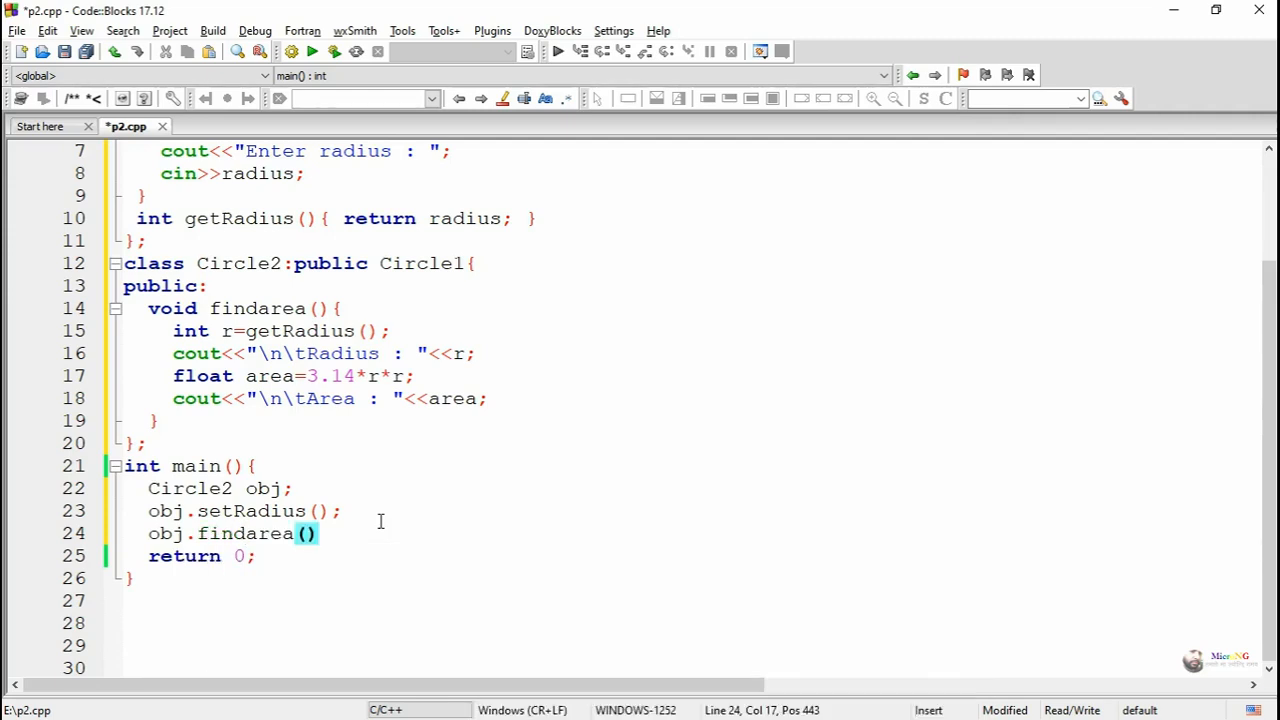
text();)
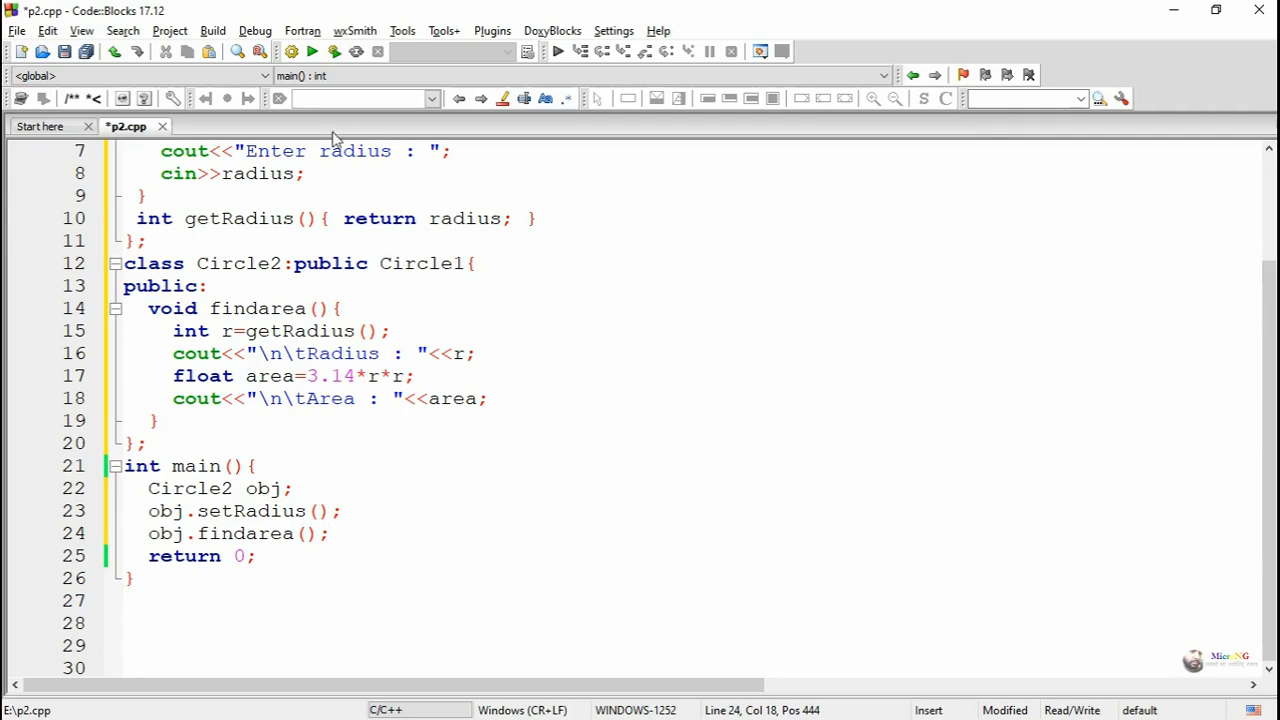
click(336, 52)
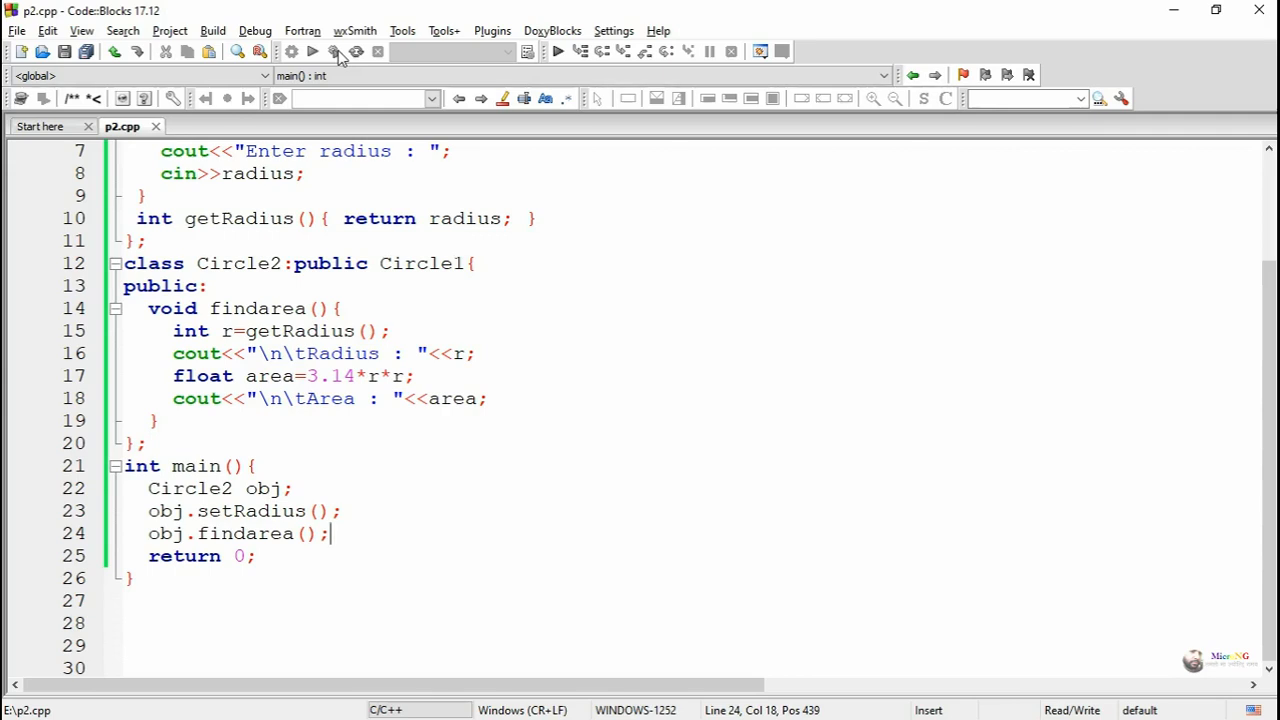
Build and run p2.cpp so the console prompts Enter radius :.
click(335, 52)
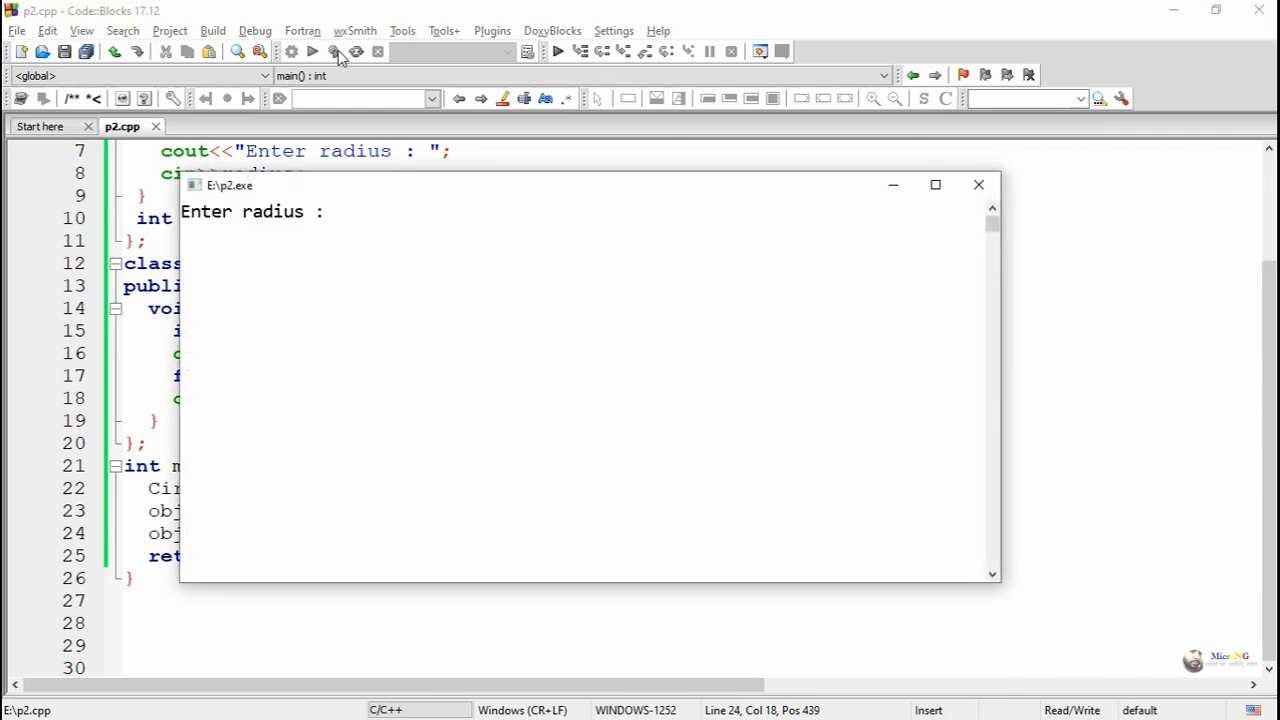